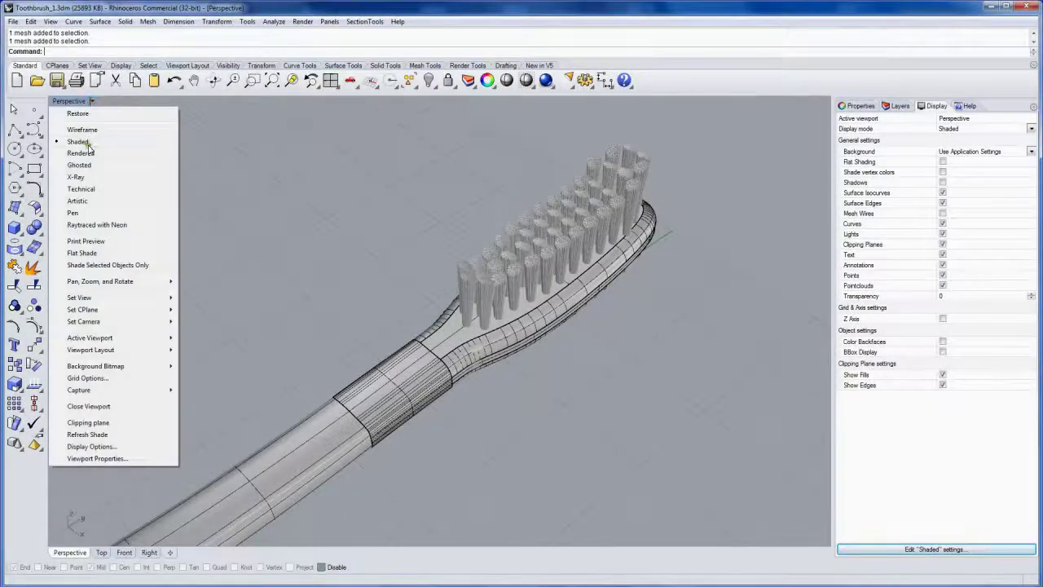
Switch the Perspective viewport to Rendered mode and zoom in on the toothbrush's bristle tufts.
{"action": "left_click", "coordinate": [81, 153]}
{"action": "mouse_move", "coordinate": [236, 212]}
{"action": "right_mouse_down"}
{"action": "mouse_move", "coordinate": [437, 233]}
{"action": "mouse_move", "coordinate": [365, 242]}
{"action": "mouse_move", "coordinate": [408, 269]}
{"action": "mouse_move", "coordinate": [478, 289]}
{"action": "mouse_move", "coordinate": [554, 209]}
{"action": "mouse_move", "coordinate": [514, 261]}
{"action": "mouse_move", "coordinate": [472, 248]}
{"action": "mouse_move", "coordinate": [273, 298]}
{"action": "right_mouse_up"}
{"action": "scroll", "coordinate": [465, 244], "scroll_direction": "up", "scroll_amount": 6}
{"action": "scroll", "coordinate": [263, 315], "scroll_direction": "down", "scroll_amount": 3}
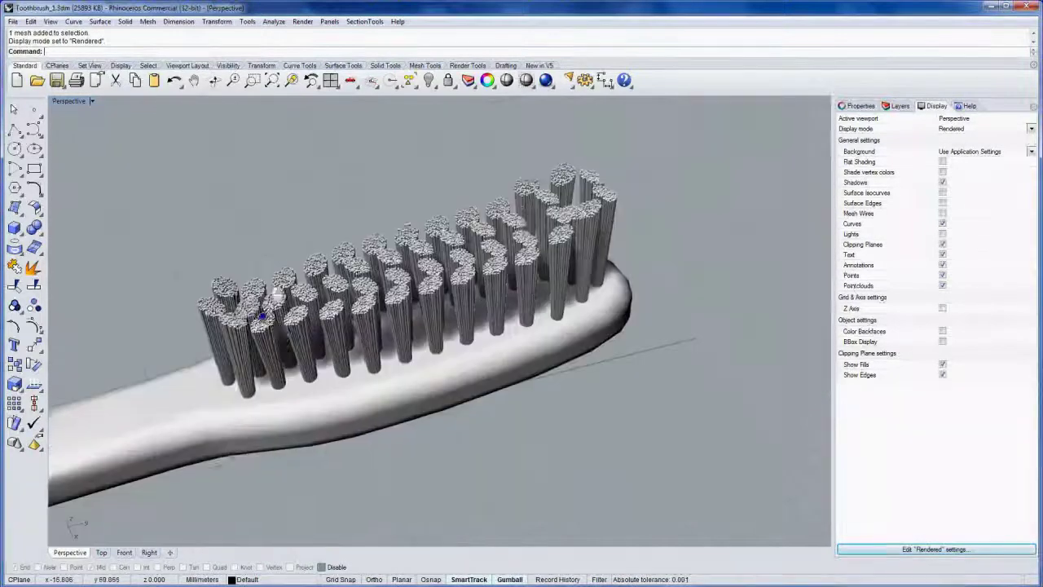
{"action": "scroll", "coordinate": [262, 316], "scroll_direction": "up", "scroll_amount": 5}
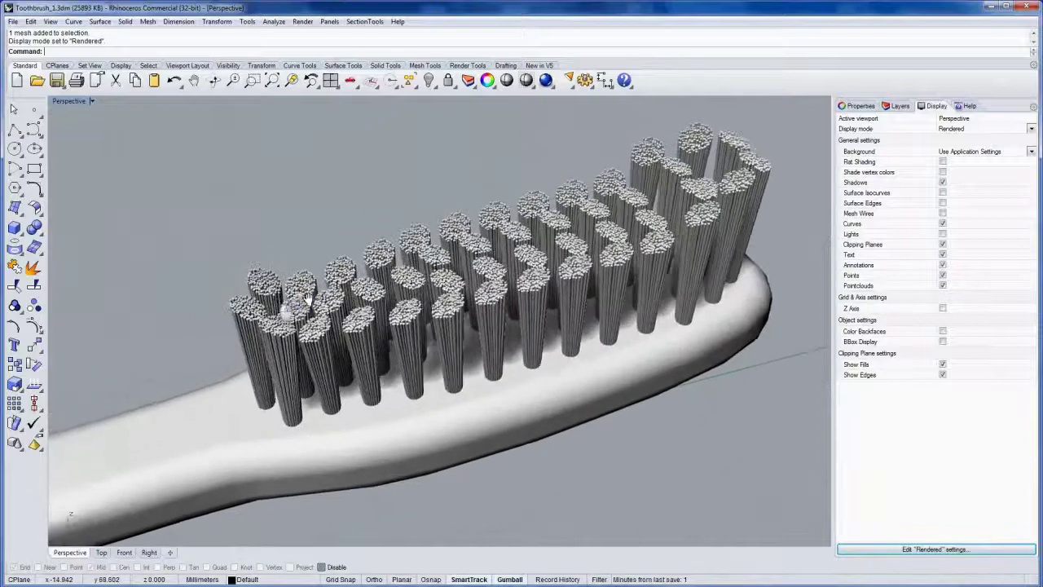
{"action": "right_click_drag", "start_coordinate": [307, 298], "coordinate": [295, 296]}
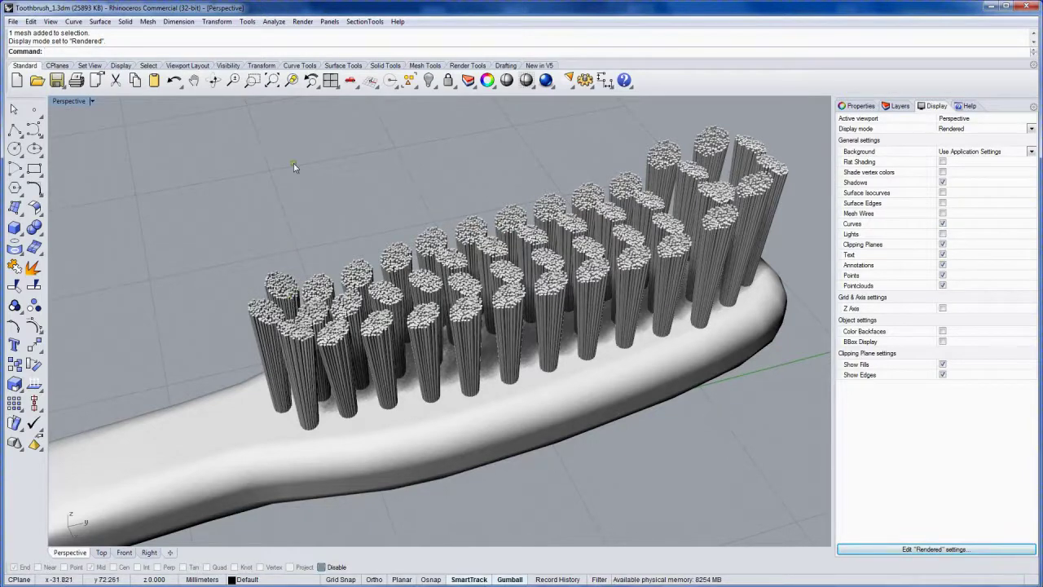
Check that Rhino Render is the current renderer, then select one set of bristle tufts.
{"action": "left_click", "coordinate": [302, 21]}
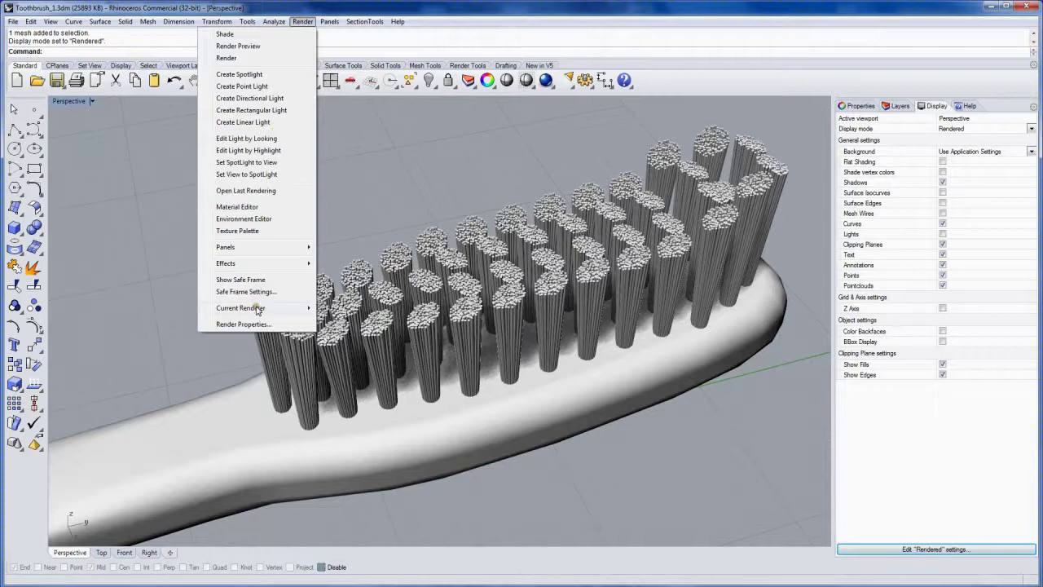
{"action": "mouse_move", "coordinate": [257, 310]}
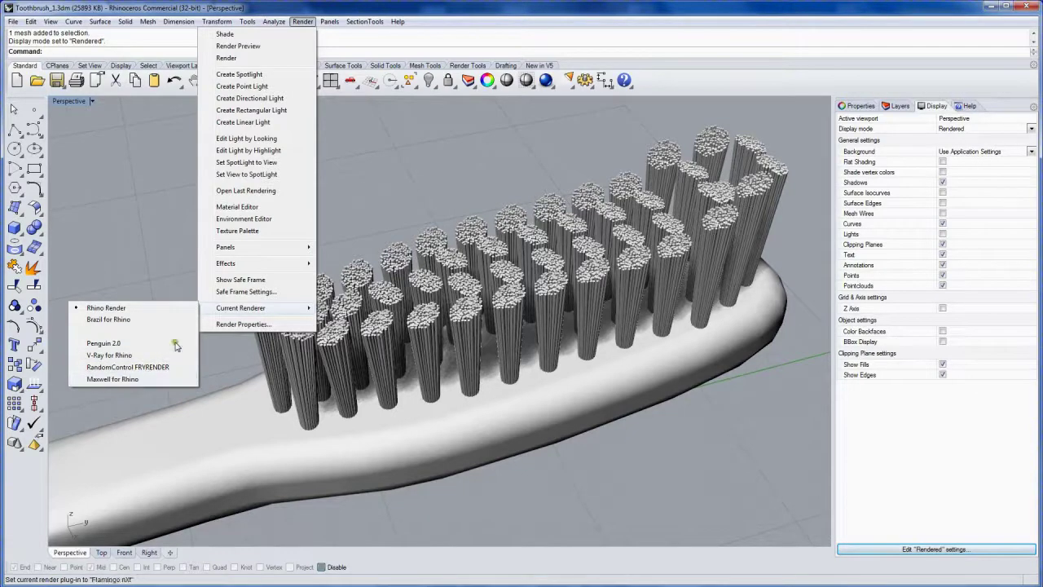
{"action": "left_click", "coordinate": [395, 206]}
{"action": "right_click_drag", "start_coordinate": [394, 293], "coordinate": [271, 270]}
{"action": "left_click", "coordinate": [270, 271]}
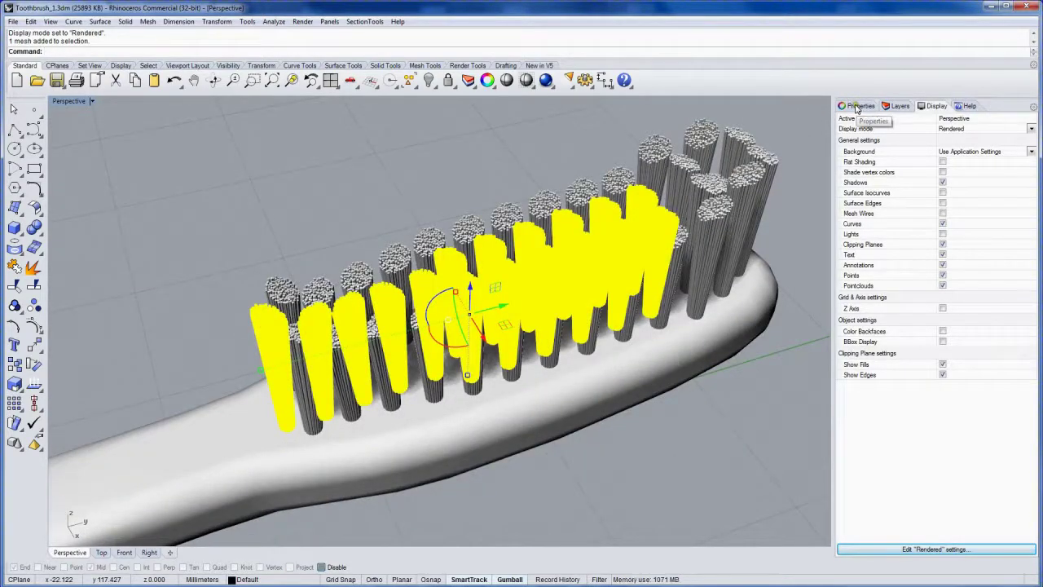
Add the Materials panel, then show the selected tufts' Material properties.
{"action": "right_click", "coordinate": [857, 110]}
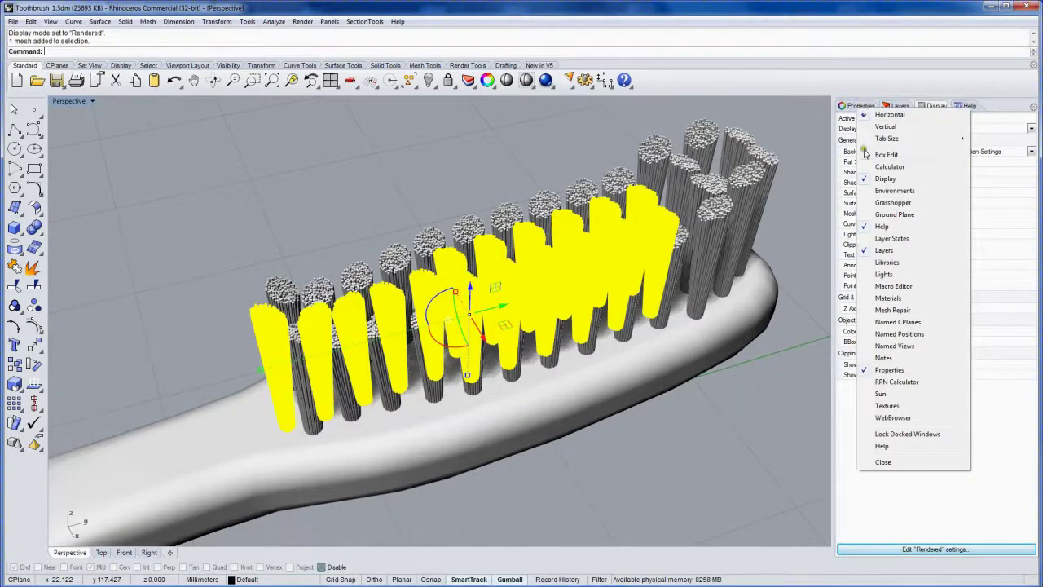
{"action": "left_click", "coordinate": [878, 299]}
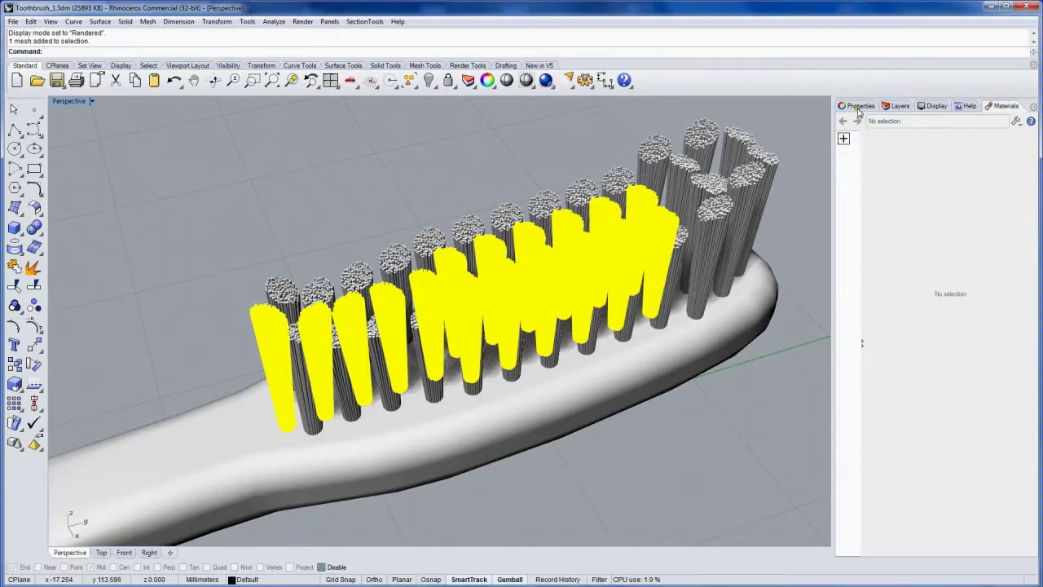
{"action": "left_click", "coordinate": [860, 108]}
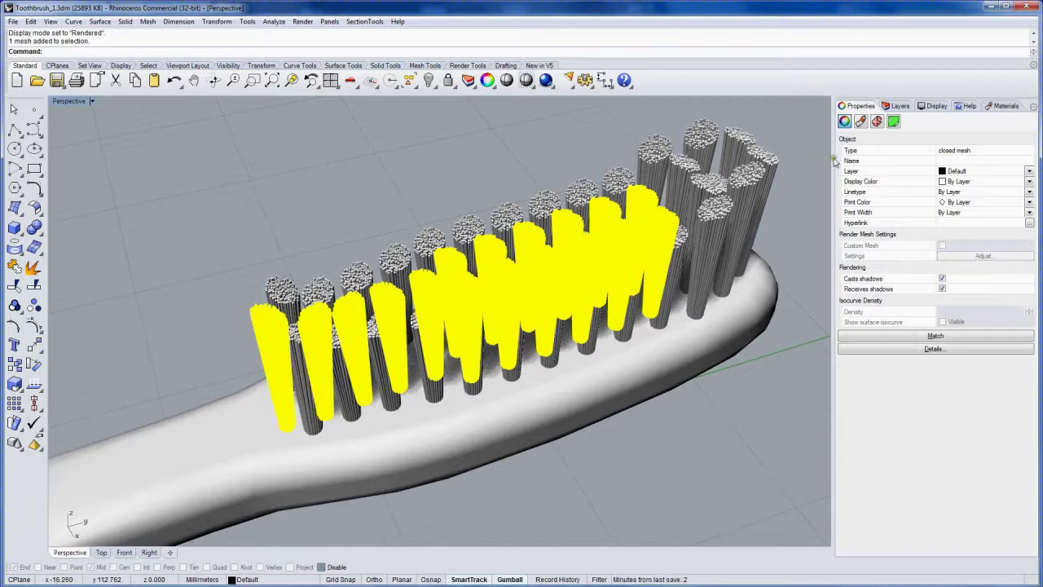
{"action": "left_click", "coordinate": [861, 122]}
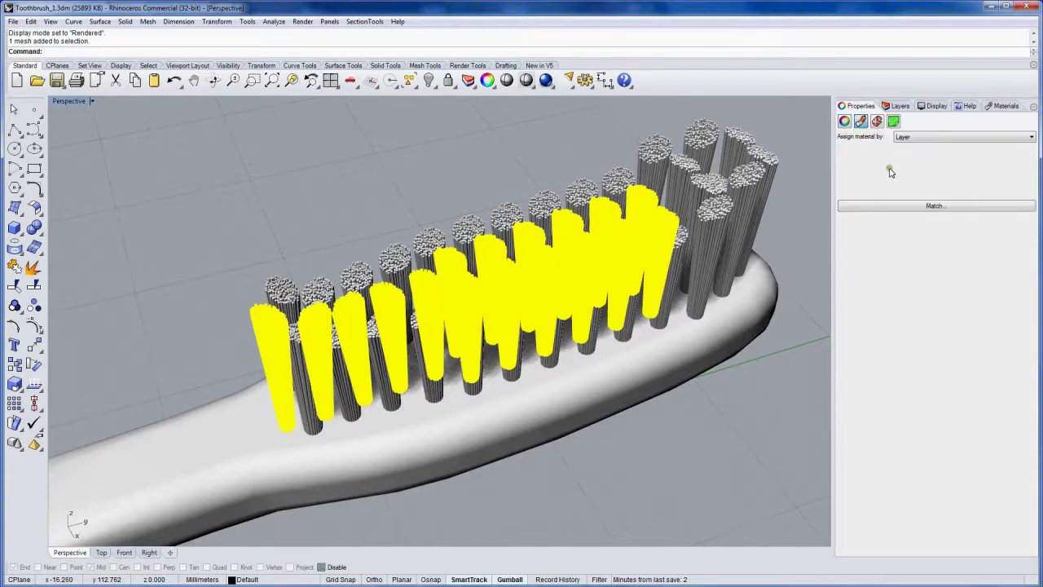
Give the selected tufts a green object-assigned material, New material 001, and select the next tuft set.
{"action": "left_click", "coordinate": [929, 138]}
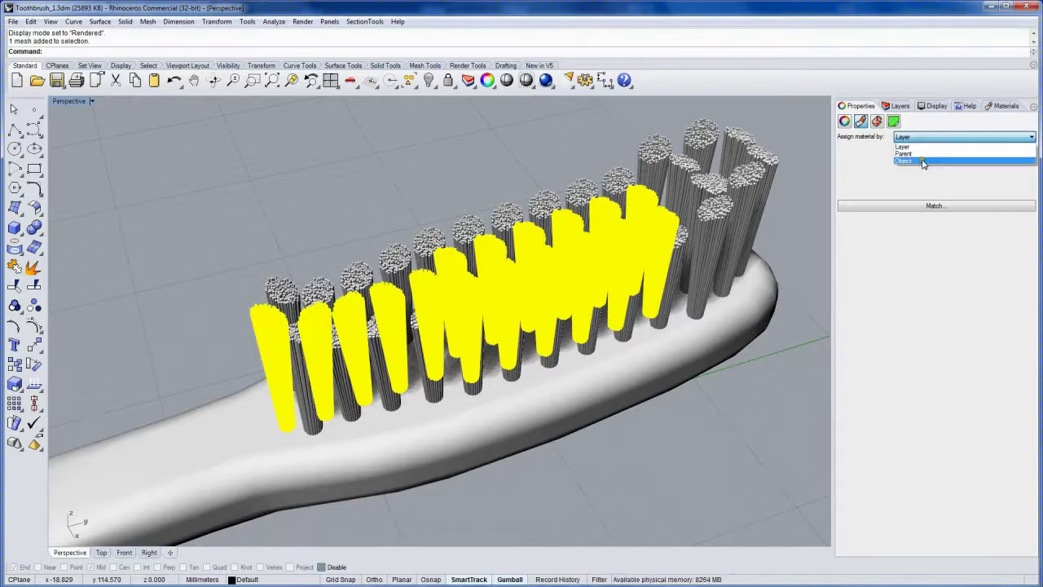
{"action": "left_click", "coordinate": [912, 161]}
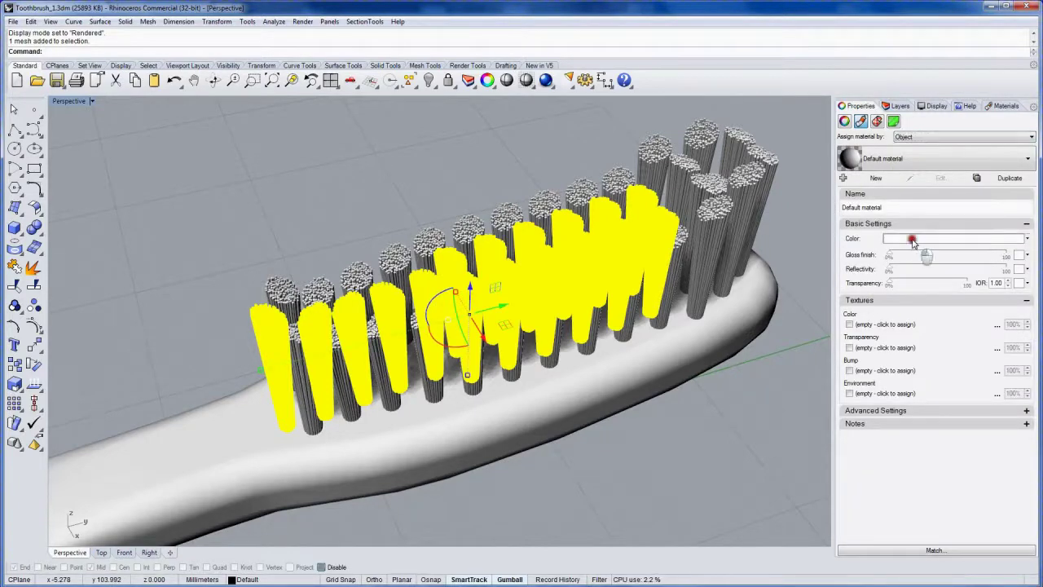
{"action": "left_click", "coordinate": [909, 238]}
{"action": "left_click", "coordinate": [520, 255]}
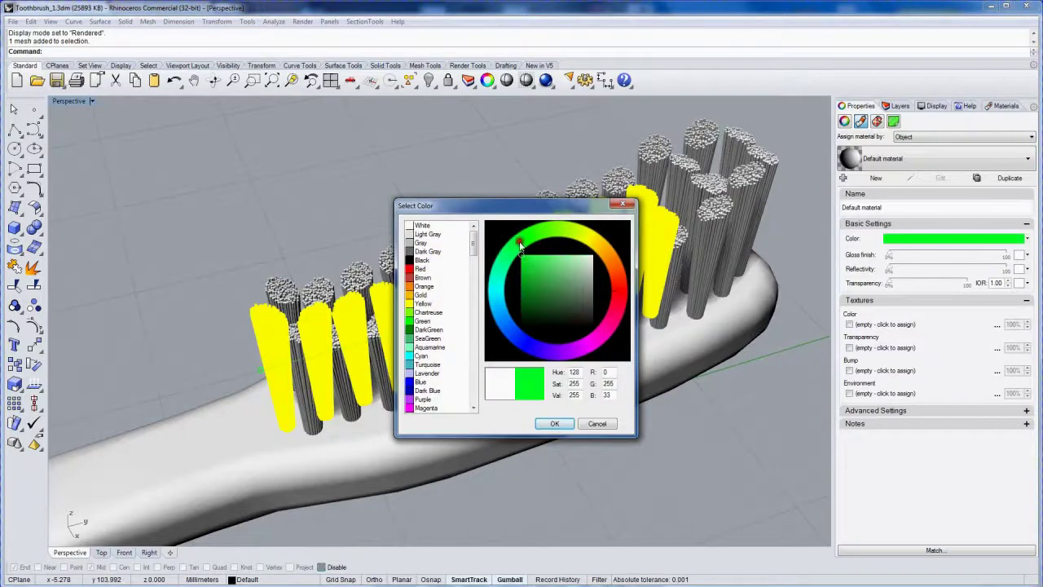
{"action": "left_click", "coordinate": [558, 424]}
{"action": "left_click", "coordinate": [521, 158]}
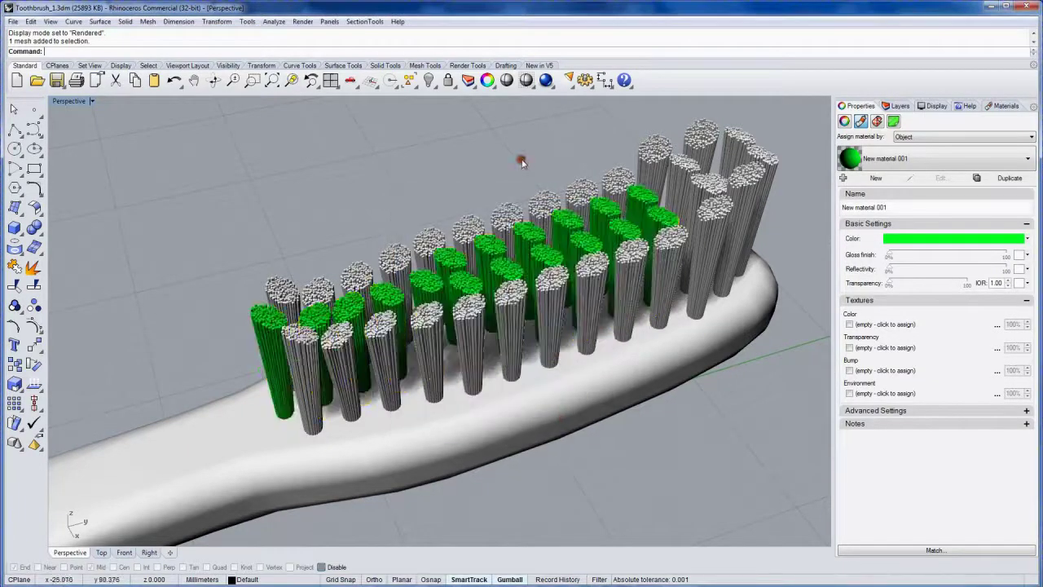
{"action": "right_click_drag", "start_coordinate": [385, 329], "coordinate": [392, 253]}
{"action": "left_click", "coordinate": [392, 254]}
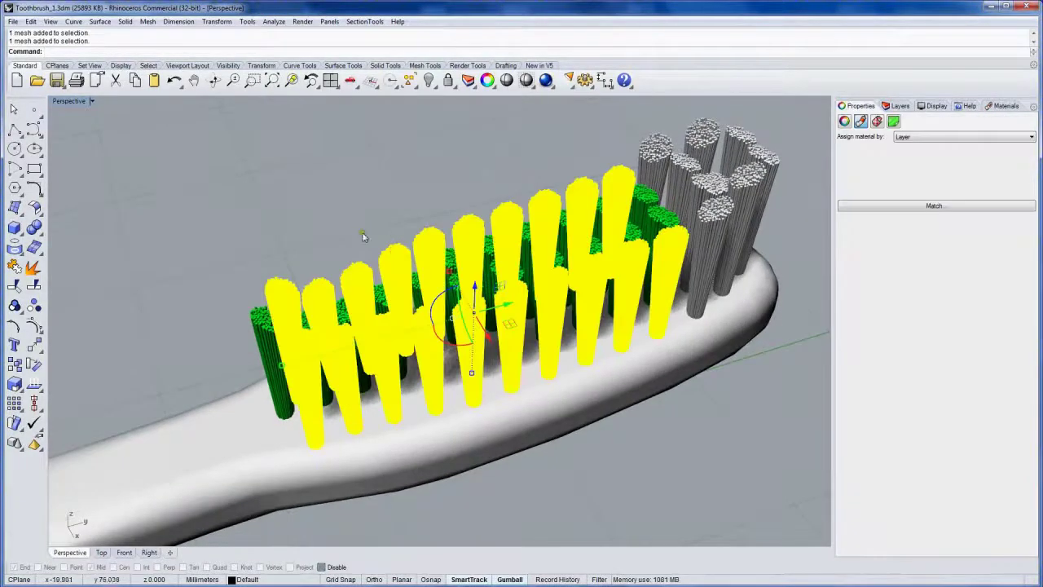
Assign the second bristle set a blue material by object.
{"action": "left_click", "coordinate": [908, 137]}
{"action": "left_click", "coordinate": [901, 151]}
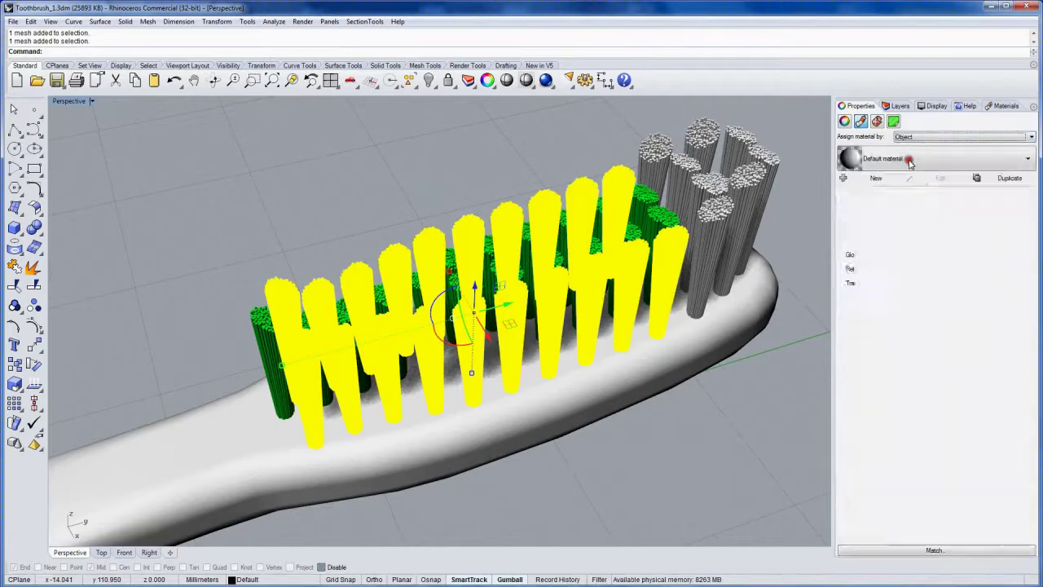
{"action": "left_click", "coordinate": [914, 238]}
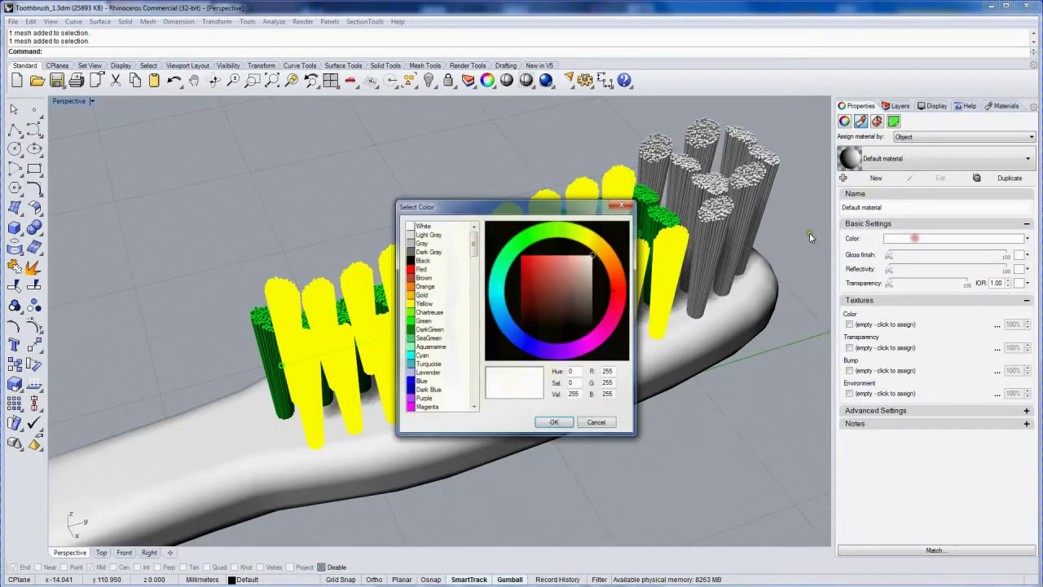
{"action": "left_click", "coordinate": [511, 300]}
{"action": "left_click", "coordinate": [552, 422]}
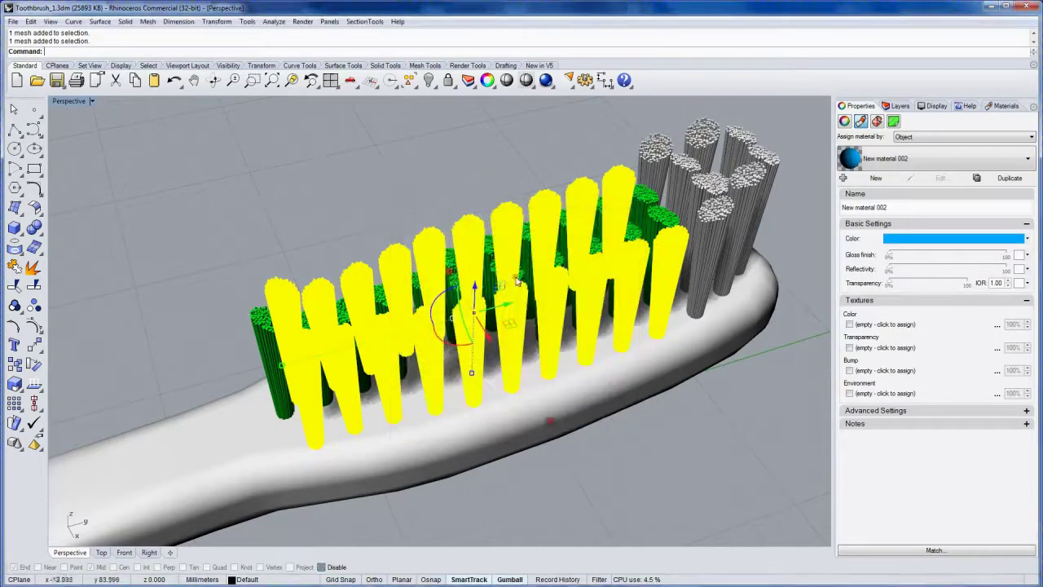
{"action": "left_click", "coordinate": [473, 168]}
{"action": "right_click_drag", "start_coordinate": [582, 233], "coordinate": [587, 244]}
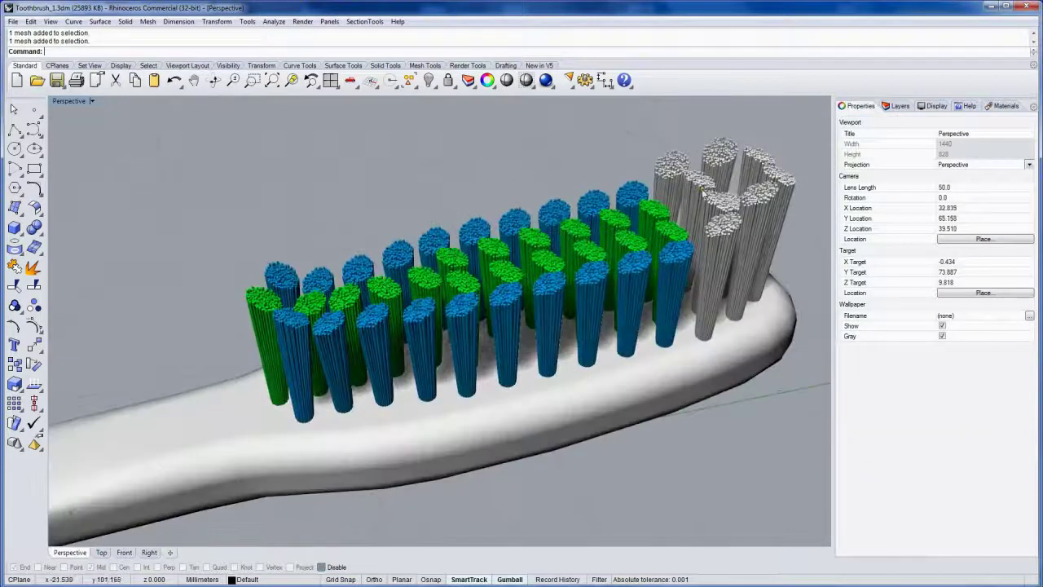
Give the tip bristle cluster a light cyan object material, New material 003.
{"action": "left_click", "coordinate": [717, 212]}
{"action": "left_click", "coordinate": [908, 137]}
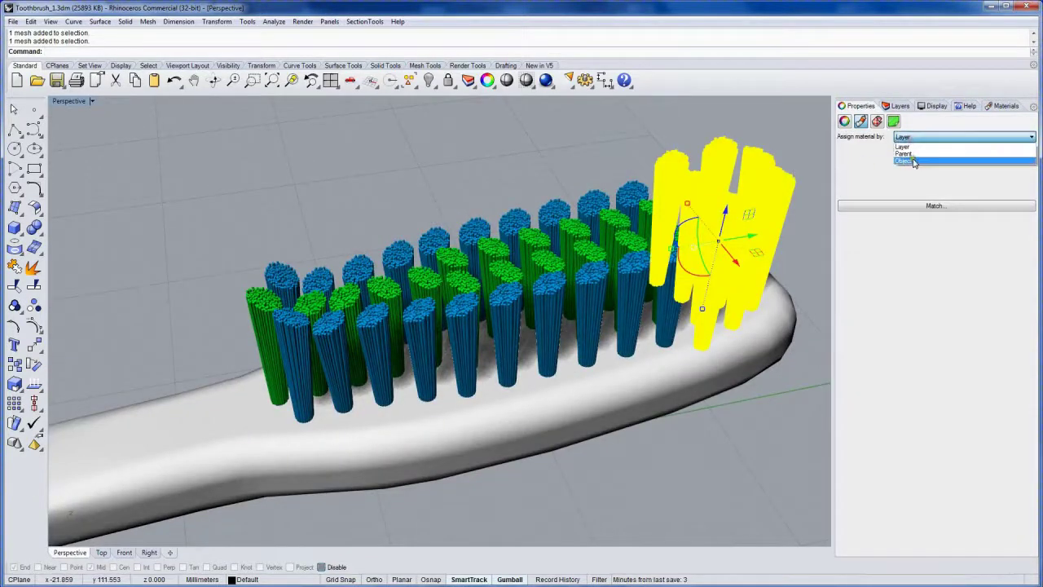
{"action": "left_click", "coordinate": [909, 160]}
{"action": "left_click", "coordinate": [896, 237]}
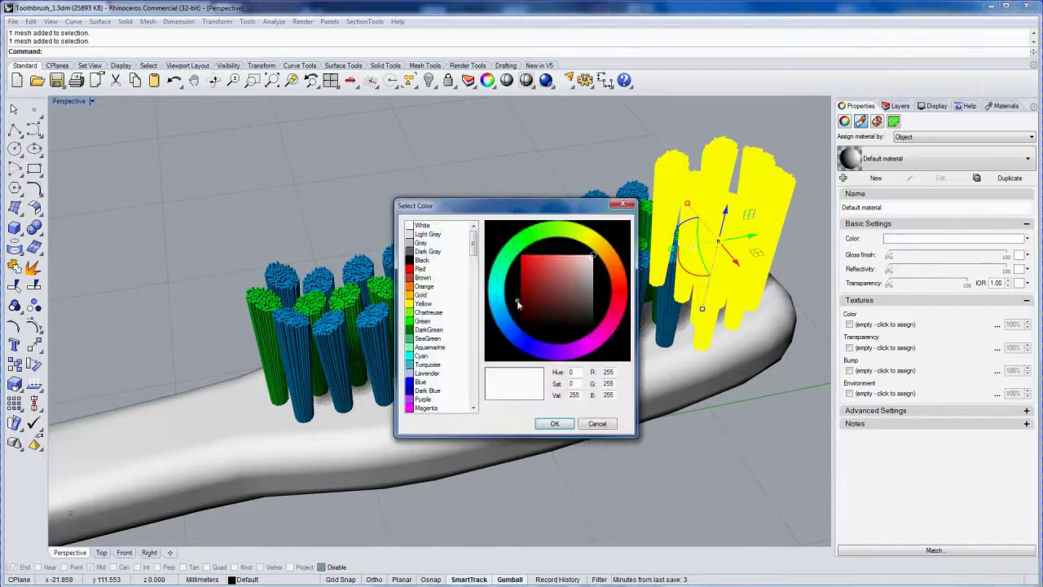
{"action": "left_click", "coordinate": [498, 303]}
{"action": "left_click", "coordinate": [552, 256]}
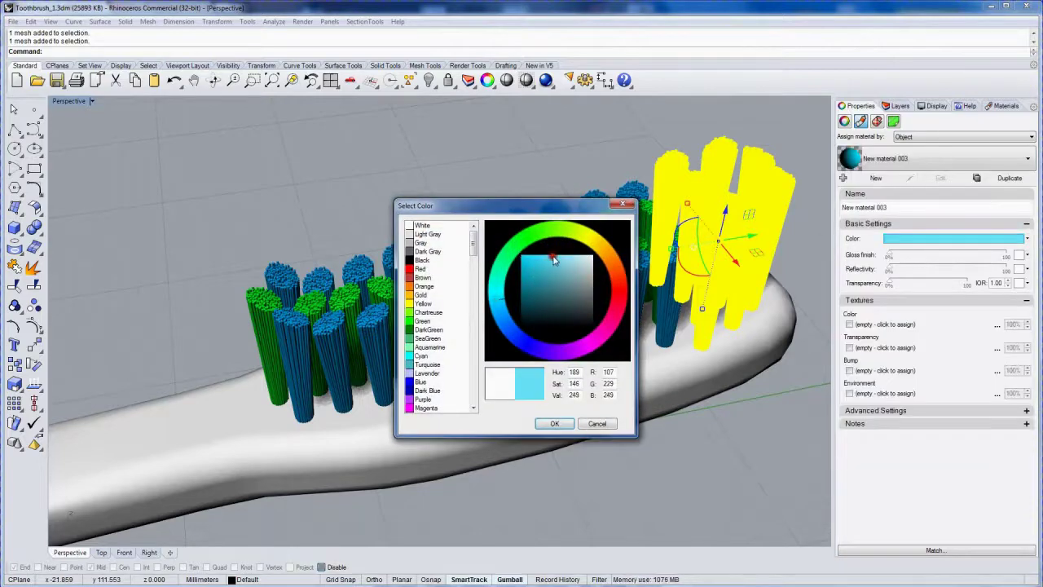
{"action": "left_click", "coordinate": [555, 423]}
{"action": "left_click", "coordinate": [507, 158]}
{"action": "right_click_drag", "start_coordinate": [497, 242], "coordinate": [607, 267]}
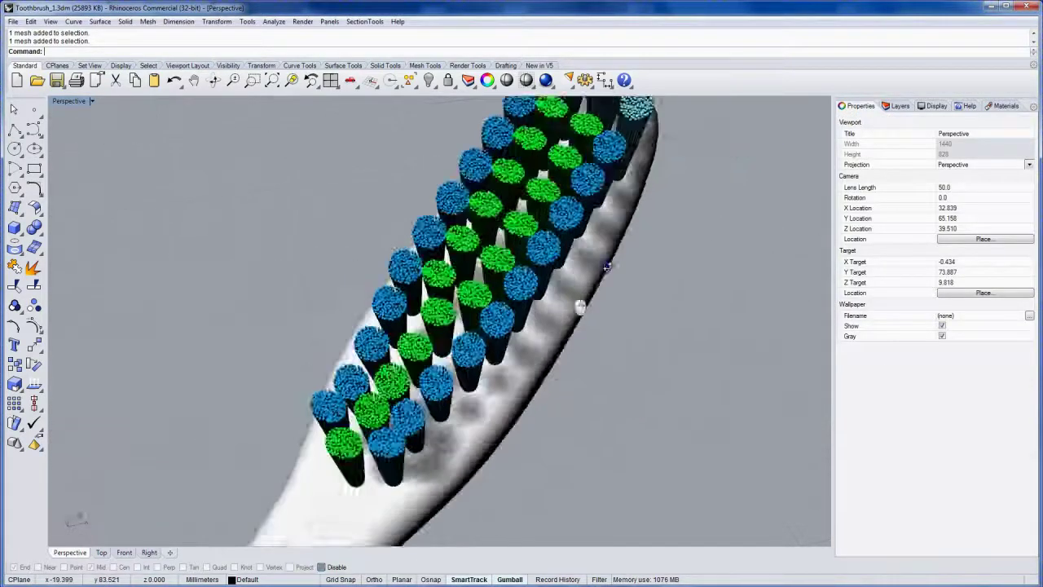
{"action": "right_click_drag", "start_coordinate": [579, 306], "coordinate": [522, 321]}
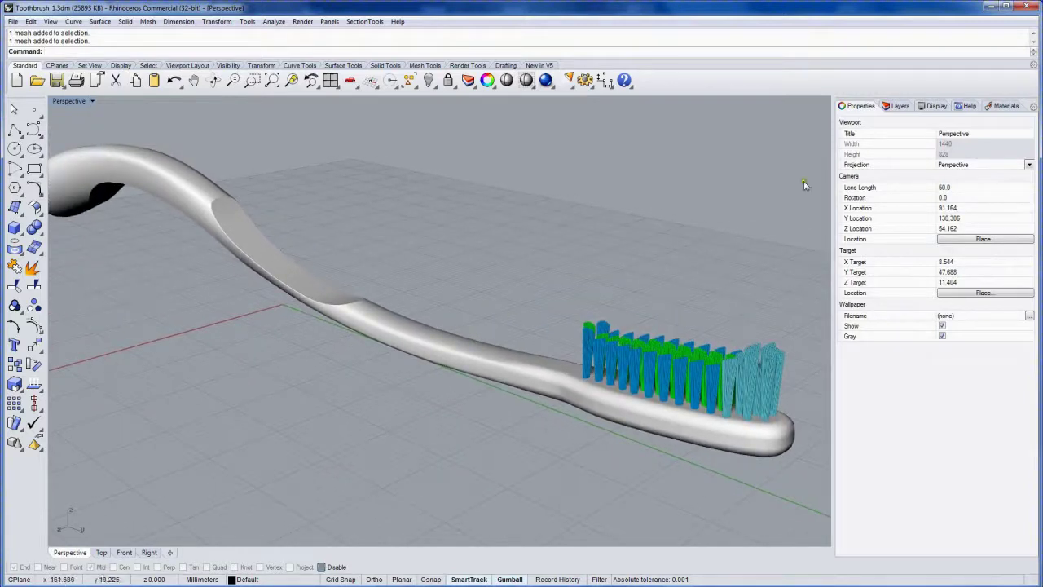
Give the handle its own light-blue object material, New material 004.
{"action": "left_click", "coordinate": [511, 379]}
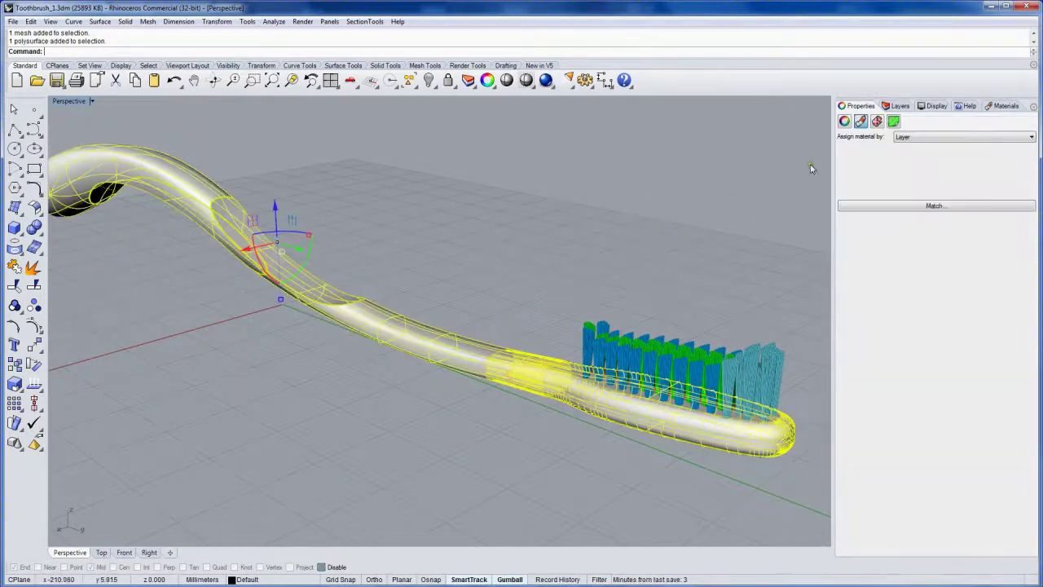
{"action": "left_click", "coordinate": [913, 137]}
{"action": "left_click", "coordinate": [919, 162]}
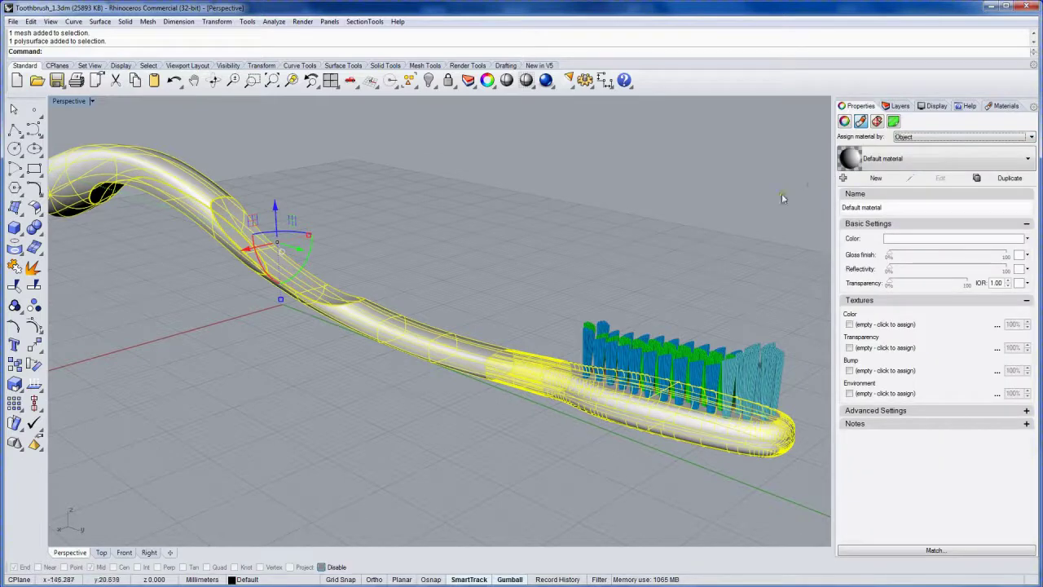
{"action": "left_click", "coordinate": [919, 239]}
{"action": "left_click", "coordinate": [502, 302]}
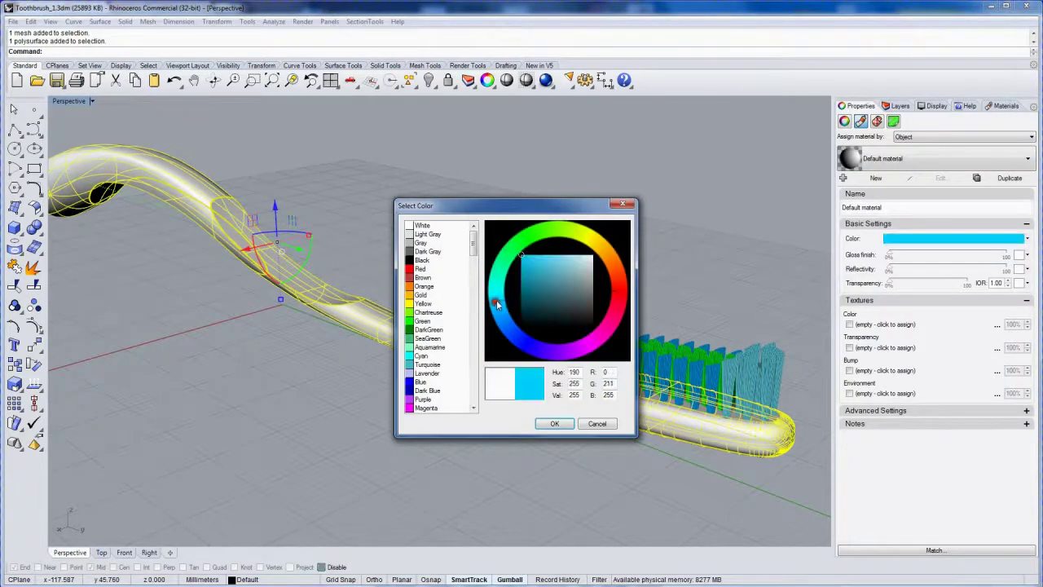
{"action": "left_click", "coordinate": [560, 257]}
{"action": "left_click_drag", "start_coordinate": [502, 302], "coordinate": [507, 310]}
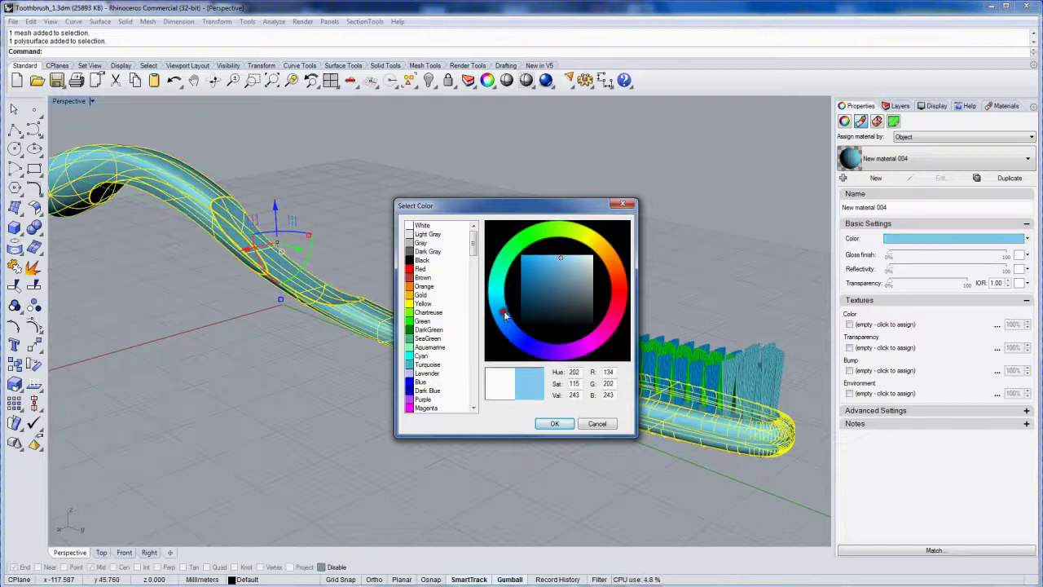
{"action": "left_click", "coordinate": [554, 423]}
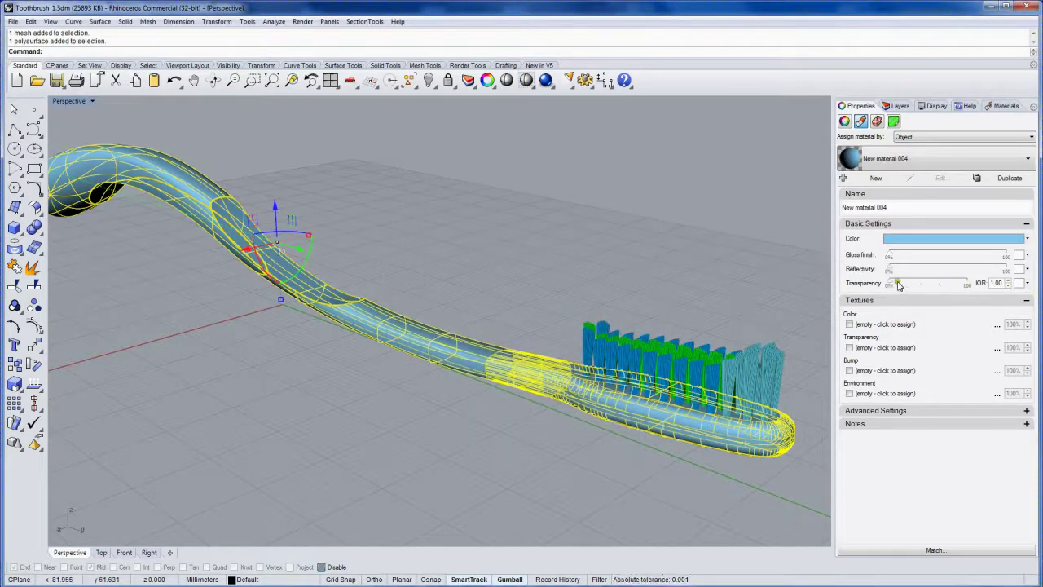
Raise the handle material's transparency to about 90%.
{"action": "left_click_drag", "start_coordinate": [890, 285], "coordinate": [963, 291]}
{"action": "left_click", "coordinate": [698, 286]}
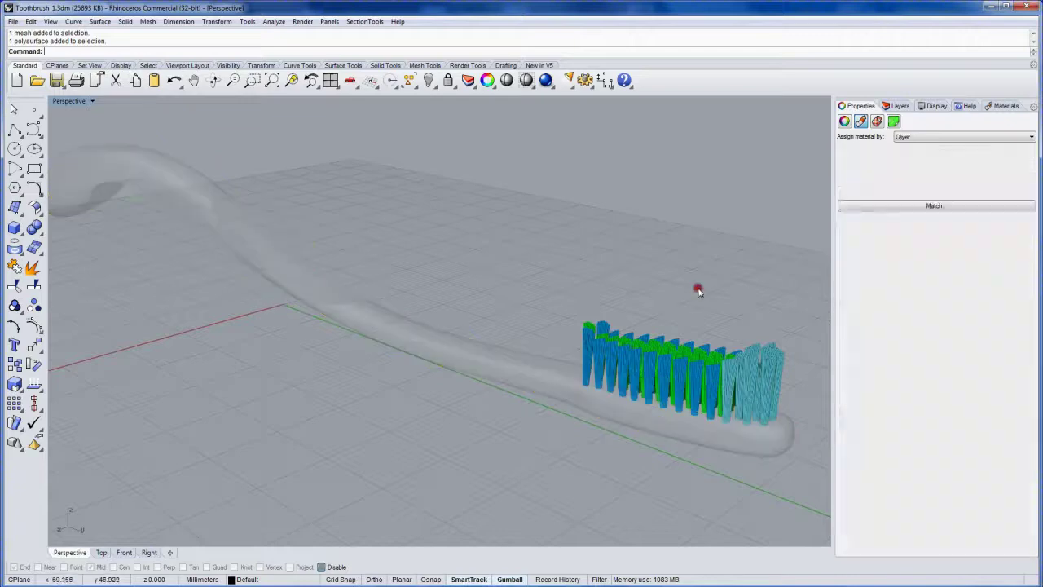
{"action": "right_click_drag", "start_coordinate": [584, 295], "coordinate": [453, 272]}
Orbit to a side view of the whole toothbrush and select the handle.
{"action": "scroll", "coordinate": [475, 258], "scroll_direction": "up", "scroll_amount": 5}
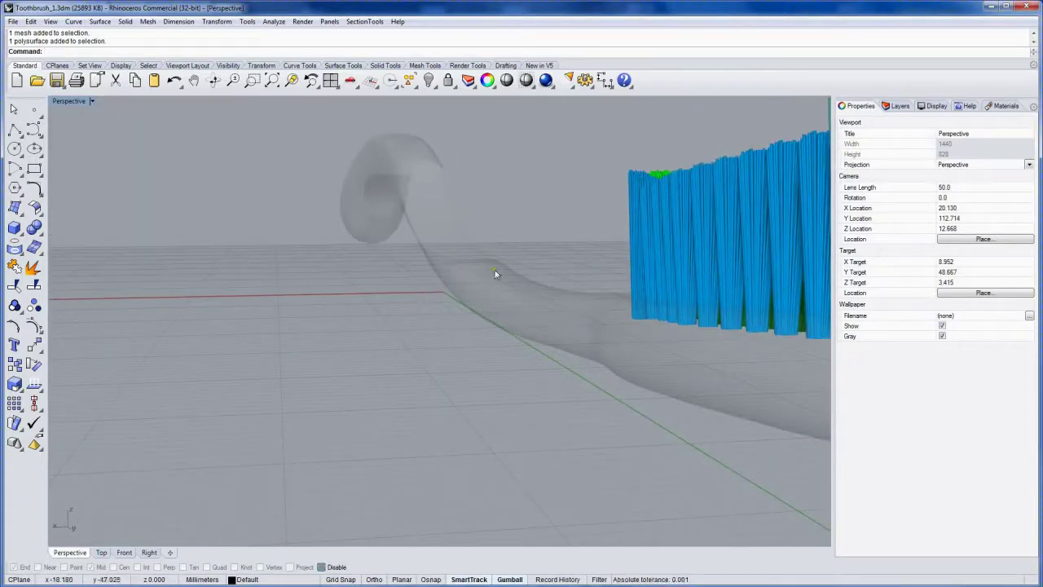
{"action": "right_click_drag", "start_coordinate": [483, 236], "coordinate": [413, 314]}
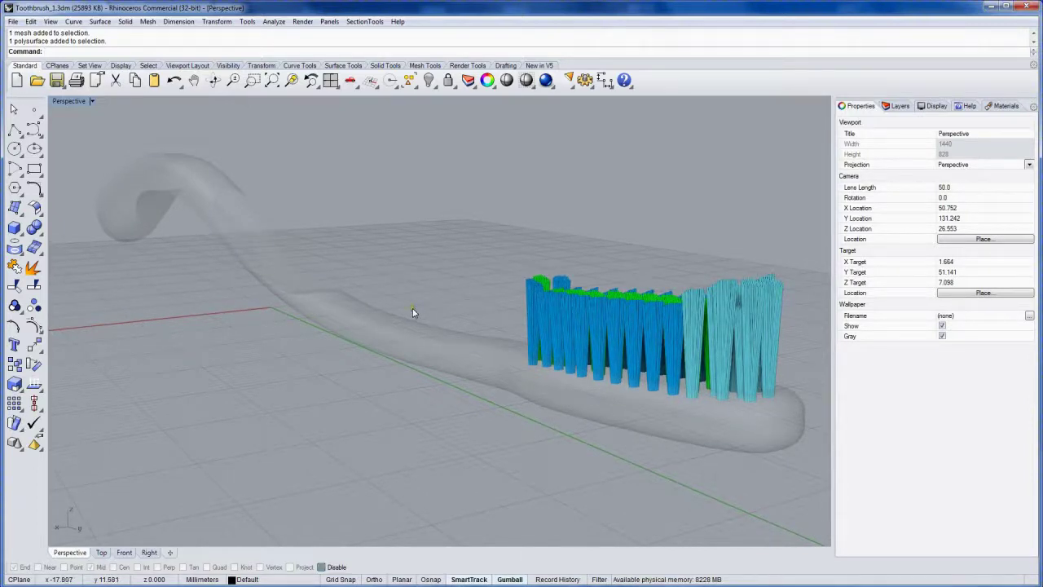
{"action": "left_click", "coordinate": [408, 332]}
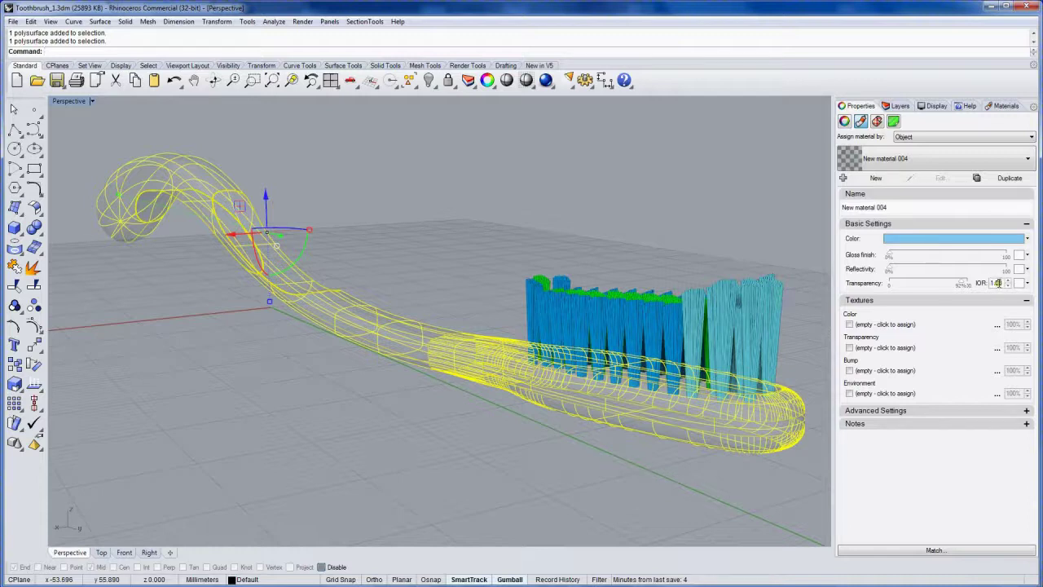
Set the handle material's IOR to the Synthetics > Plastic preset, 1.46.
{"action": "double_click", "coordinate": [997, 282]}
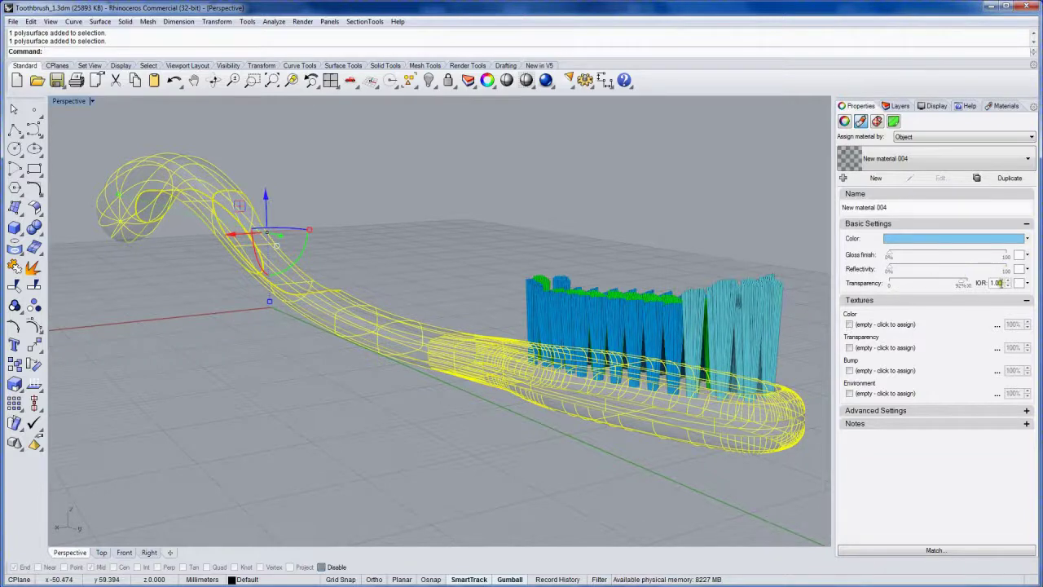
{"action": "right_click", "coordinate": [997, 282]}
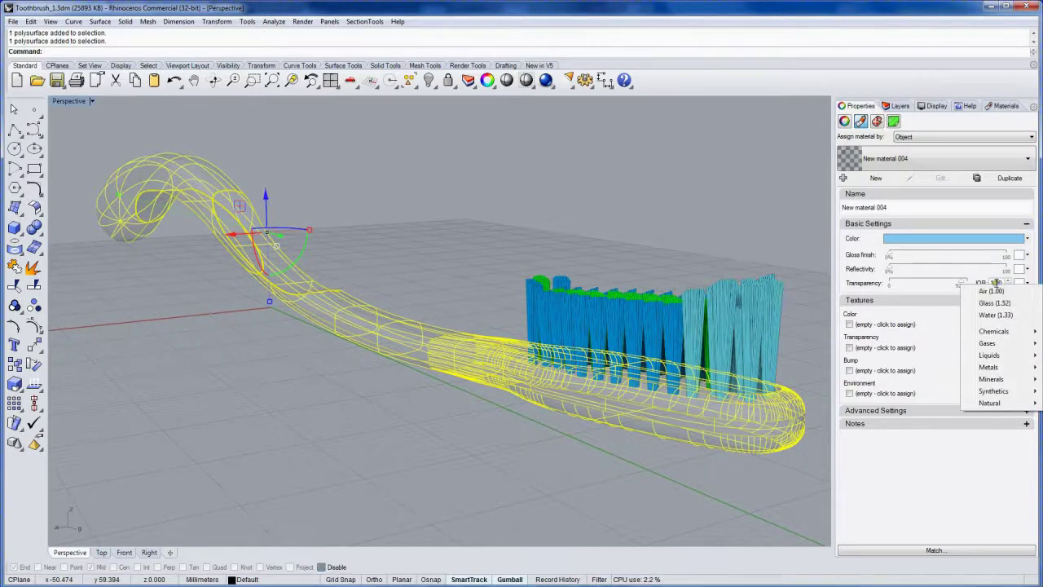
{"action": "mouse_move", "coordinate": [988, 393]}
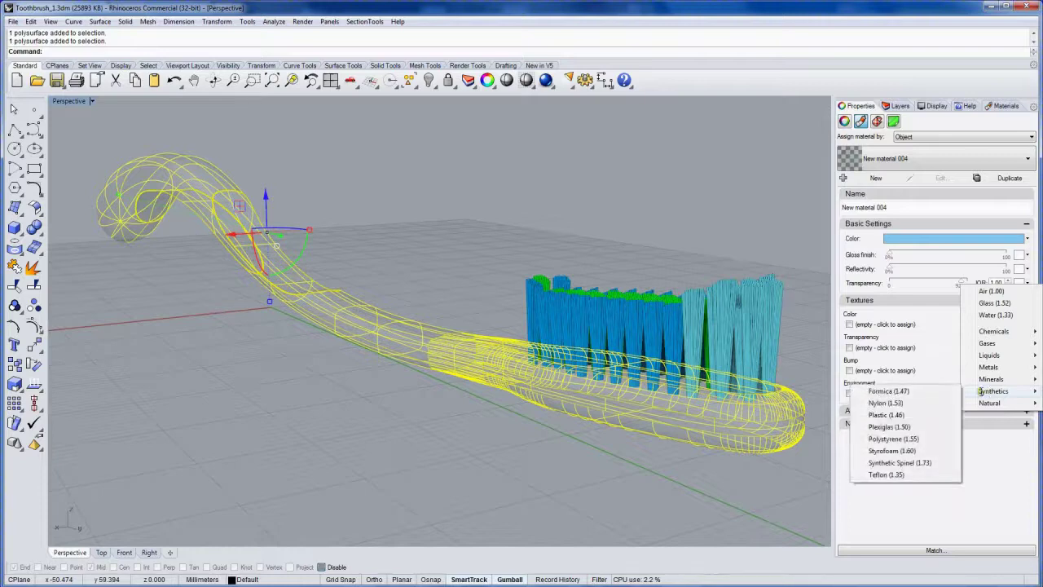
{"action": "left_click", "coordinate": [899, 415]}
Deselect the handle to inspect its frosted look, then show the Layers list.
{"action": "left_click", "coordinate": [600, 214]}
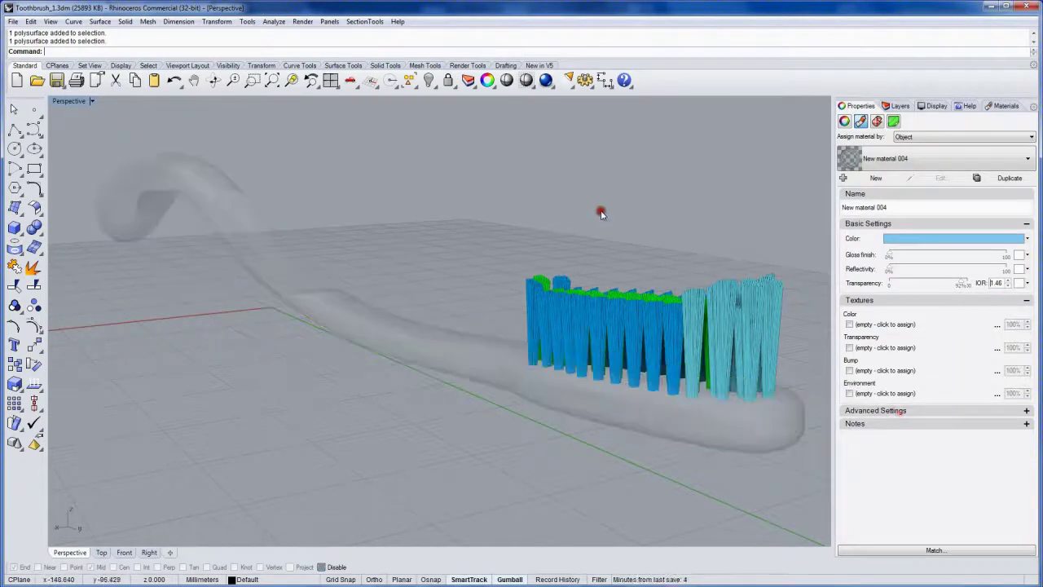
{"action": "right_click_drag", "start_coordinate": [433, 255], "coordinate": [421, 238]}
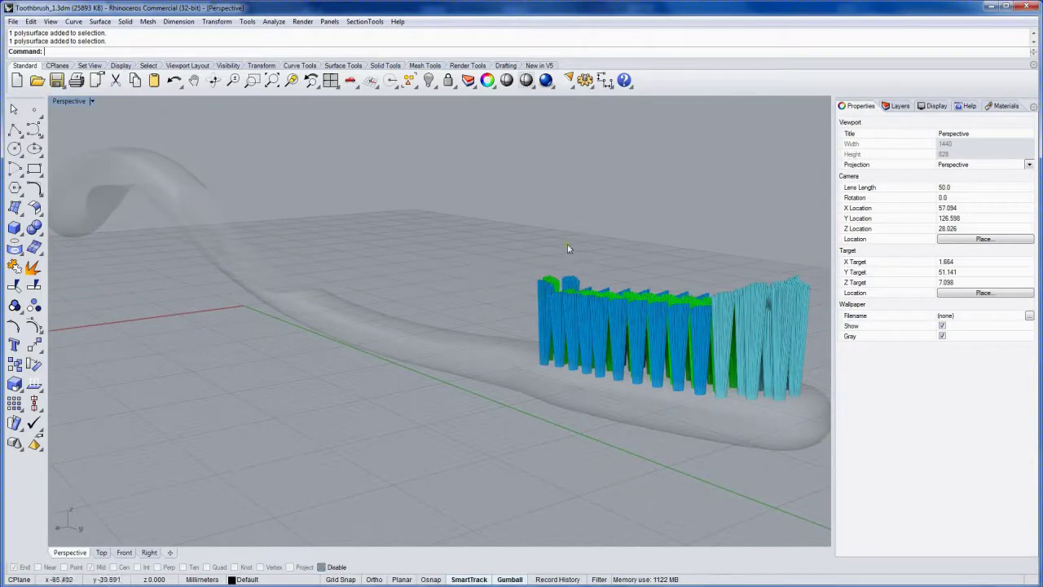
{"action": "right_click_drag", "start_coordinate": [475, 261], "coordinate": [484, 282]}
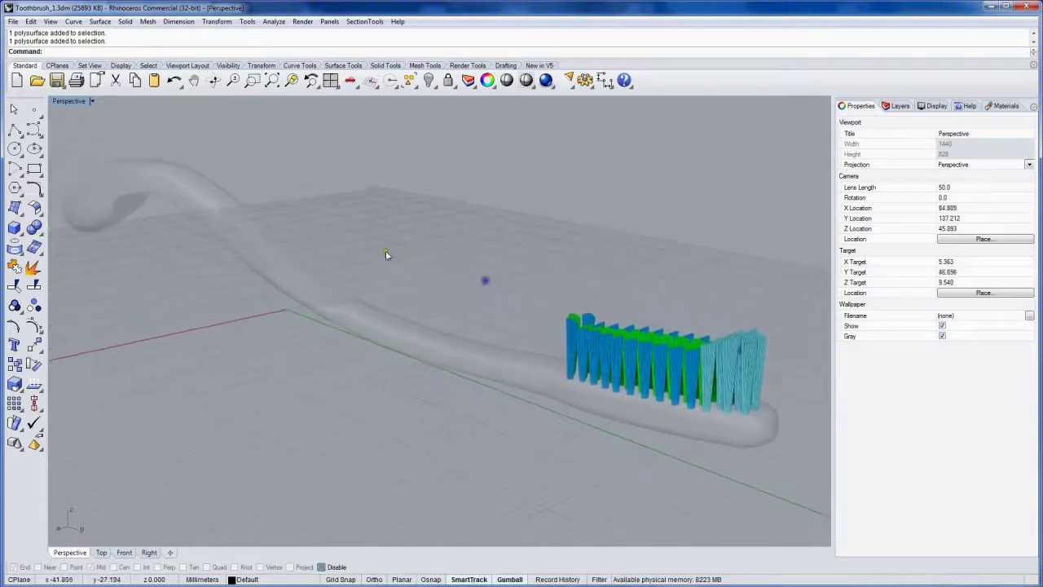
{"action": "left_click", "coordinate": [899, 107]}
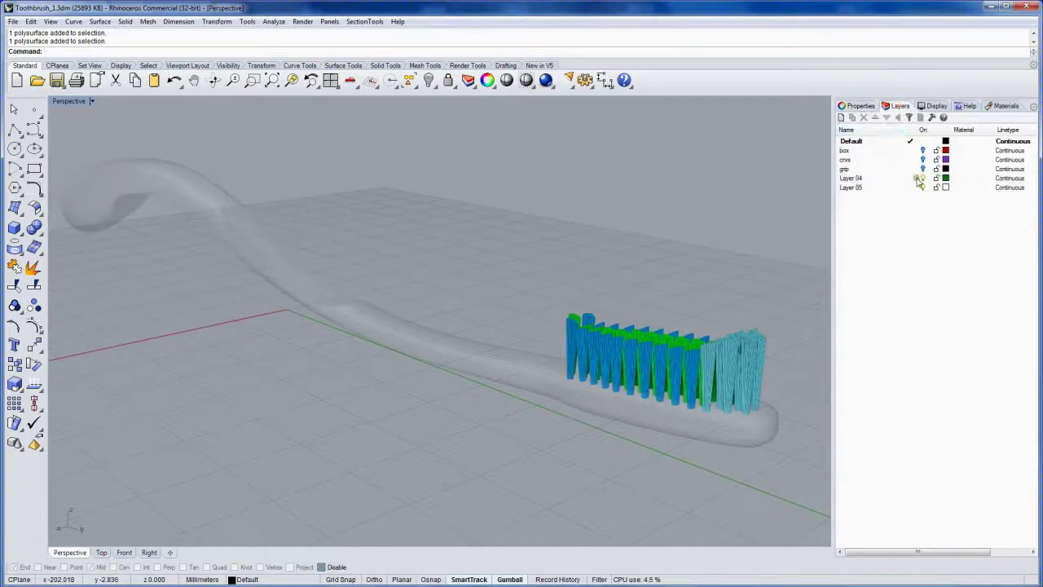
Turn on the grip layer and select the grip to edit its material.
{"action": "left_click", "coordinate": [923, 169]}
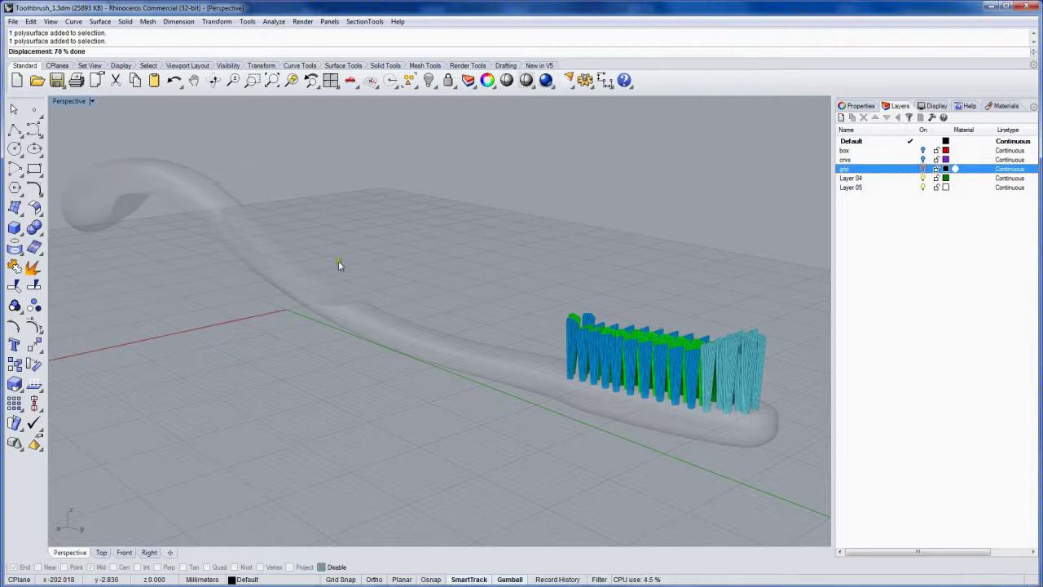
{"action": "right_click_drag", "start_coordinate": [270, 321], "coordinate": [281, 298]}
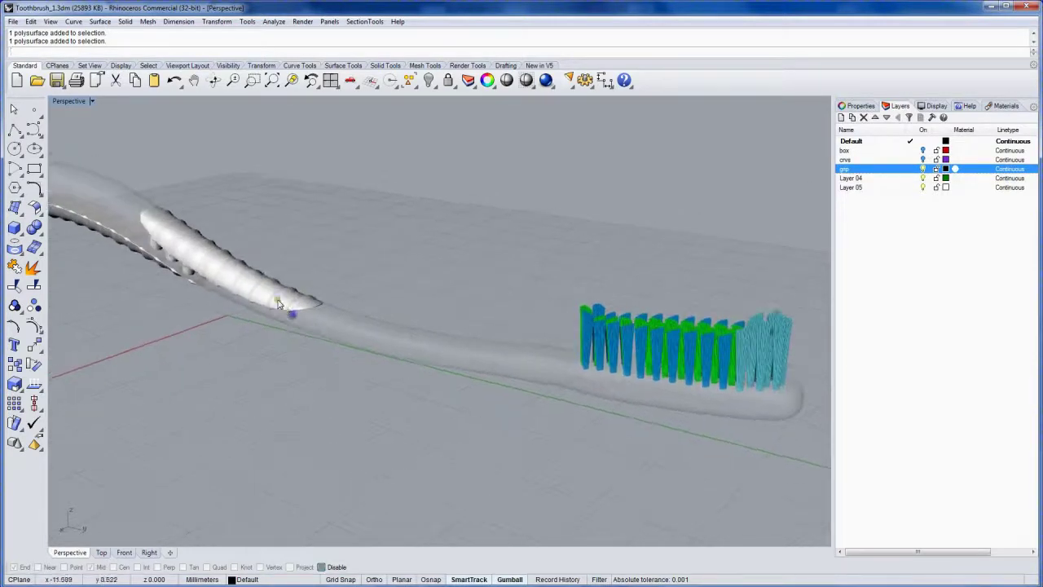
{"action": "left_click", "coordinate": [280, 296]}
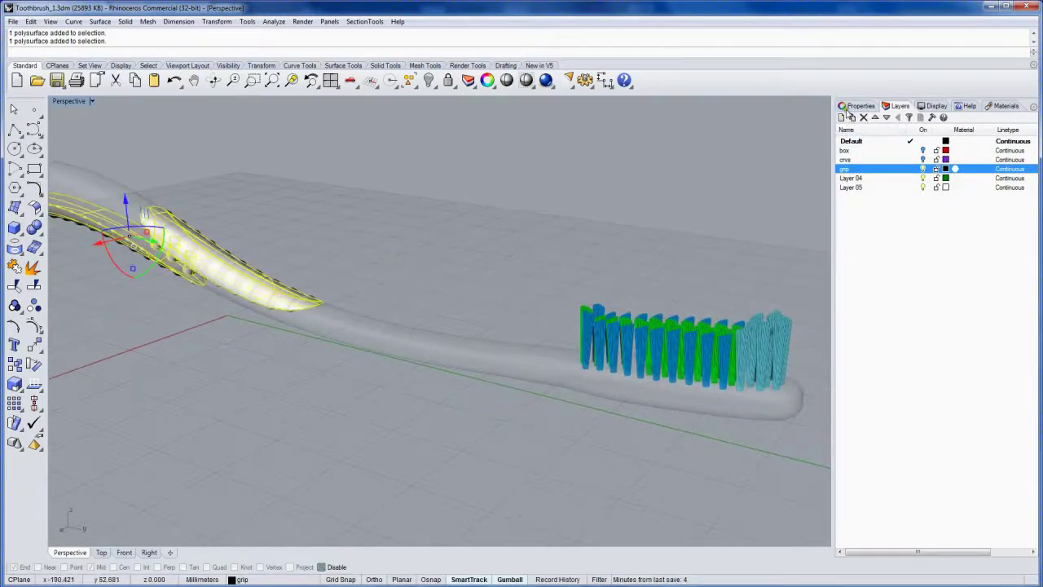
{"action": "left_click", "coordinate": [860, 106]}
Give the grip a light green object-assigned material, New material 005.
{"action": "left_click", "coordinate": [913, 137]}
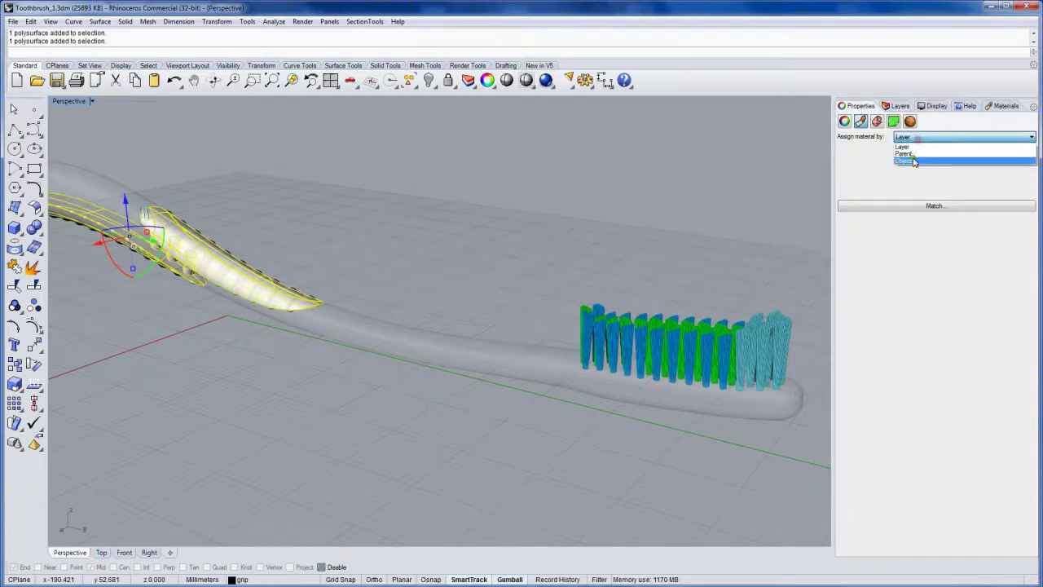
{"action": "left_click", "coordinate": [912, 156]}
{"action": "left_click", "coordinate": [907, 238]}
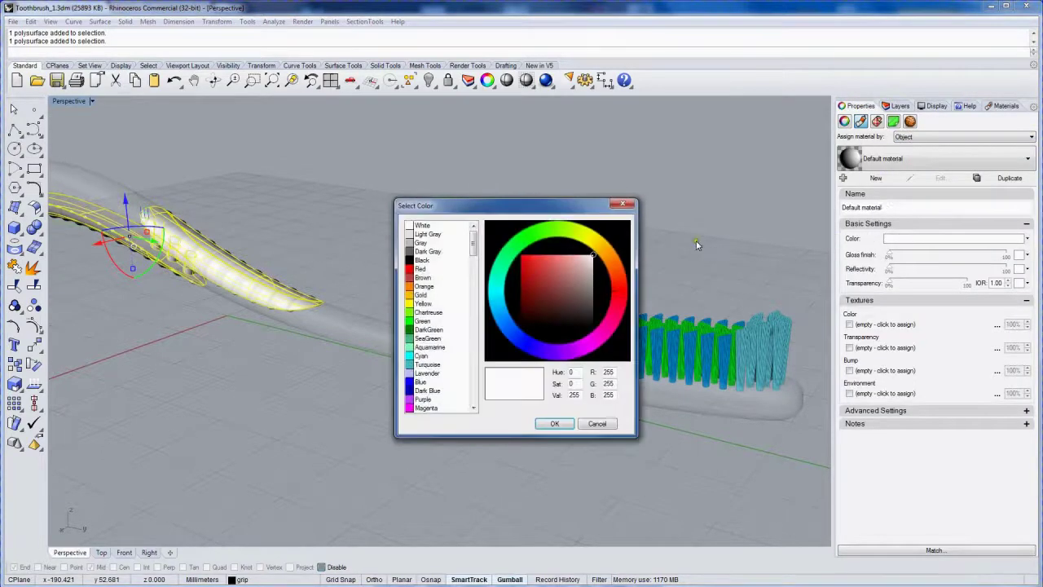
{"action": "left_click", "coordinate": [505, 279]}
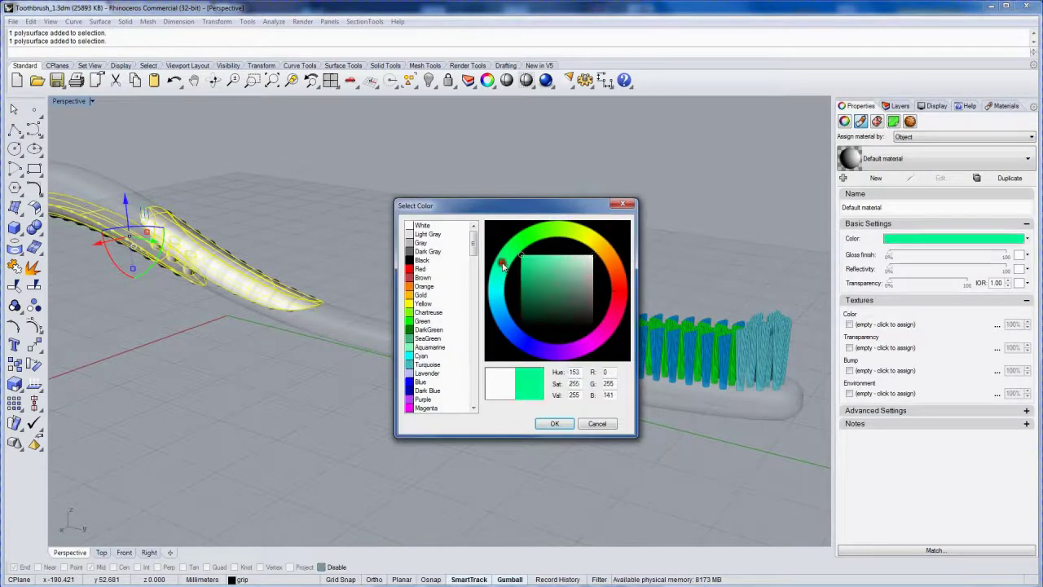
{"action": "left_click", "coordinate": [554, 283]}
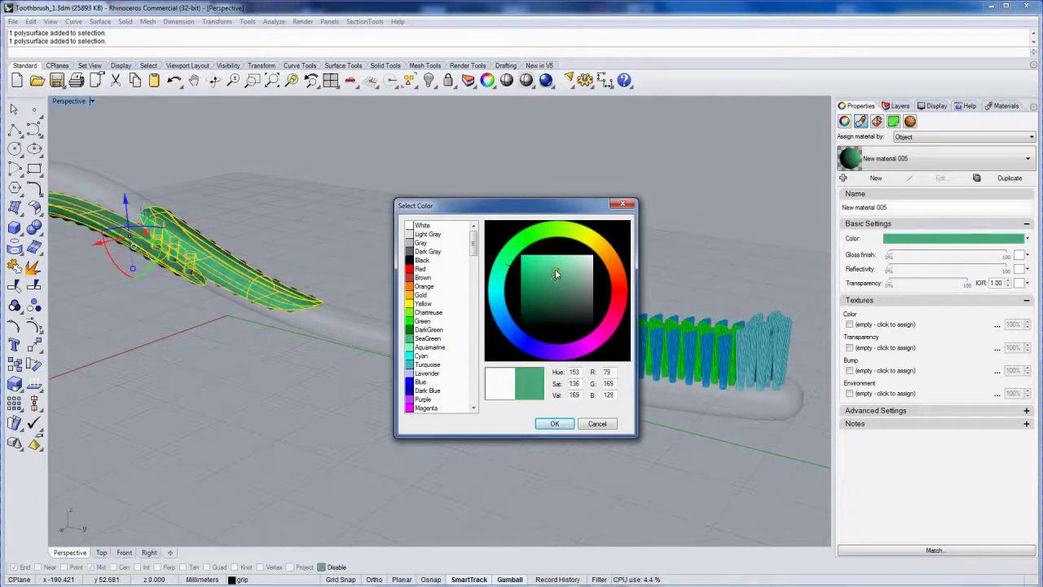
{"action": "left_click", "coordinate": [555, 268]}
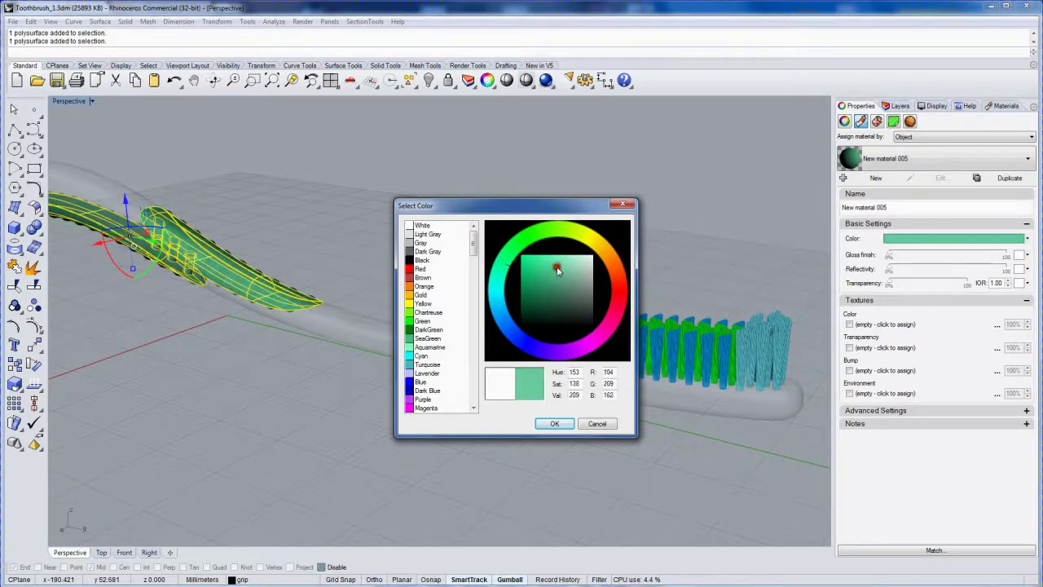
{"action": "left_click", "coordinate": [554, 423]}
{"action": "left_click", "coordinate": [481, 282]}
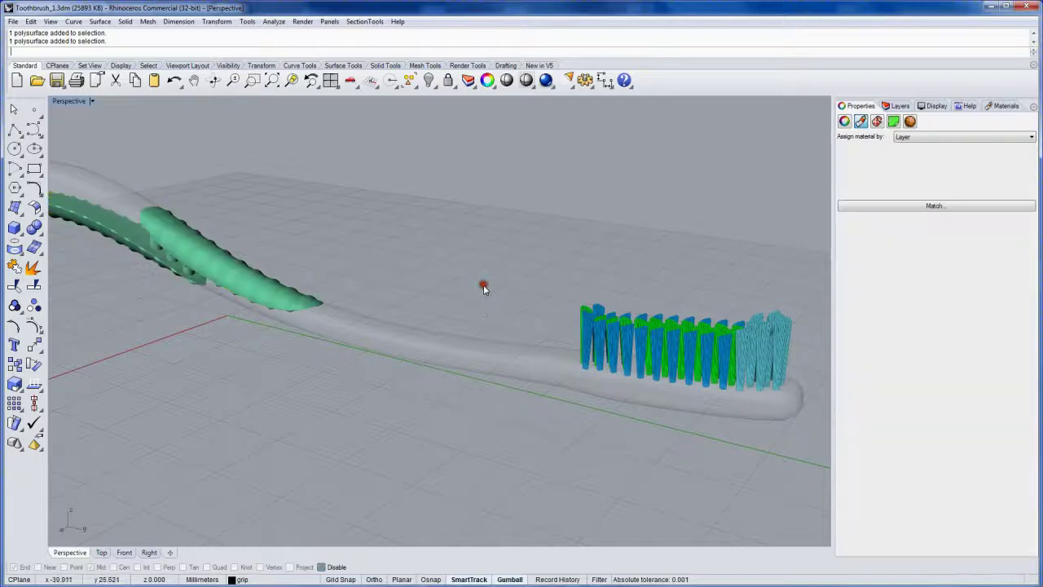
Lower the handle material's transparency to about 28%.
{"action": "right_click_drag", "start_coordinate": [478, 290], "coordinate": [556, 313]}
{"action": "left_click", "coordinate": [676, 356]}
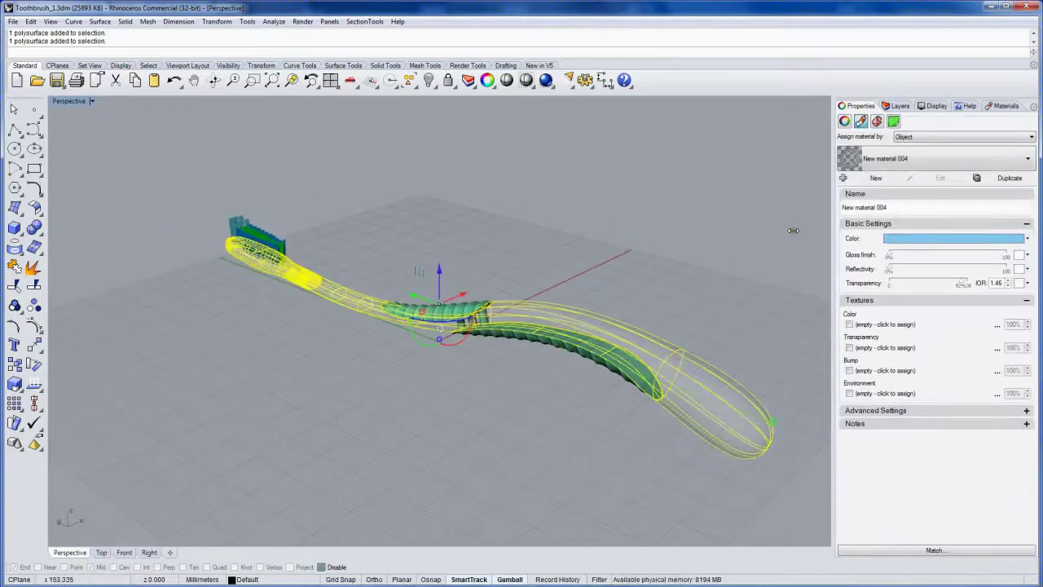
{"action": "left_click_drag", "start_coordinate": [959, 284], "coordinate": [903, 284]}
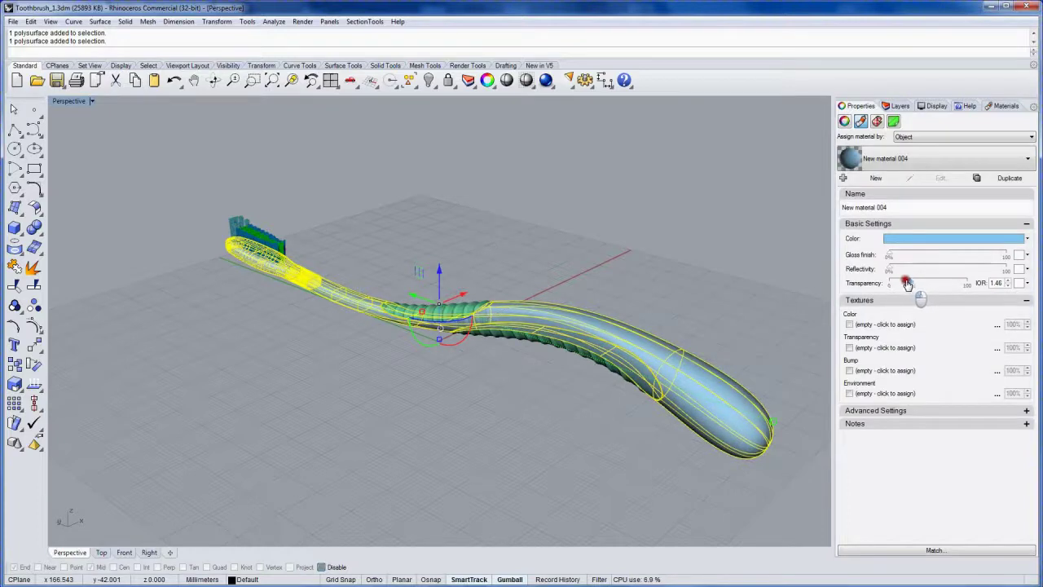
{"action": "left_click", "coordinate": [722, 310]}
Increase the handle material's reflectivity slightly.
{"action": "right_click_drag", "start_coordinate": [722, 310], "coordinate": [625, 305]}
{"action": "left_click", "coordinate": [634, 371]}
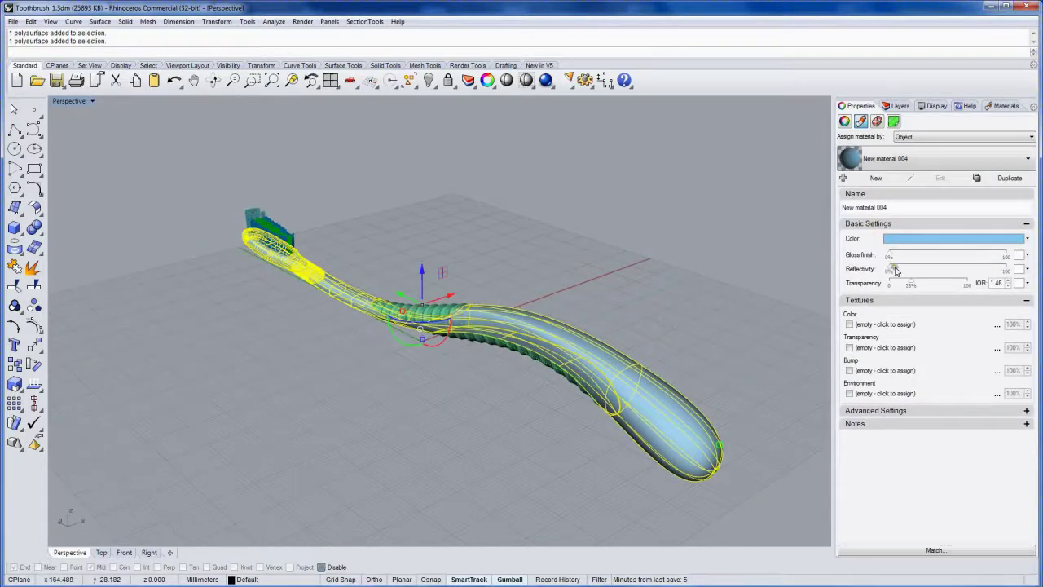
{"action": "left_click_drag", "start_coordinate": [891, 272], "coordinate": [900, 271]}
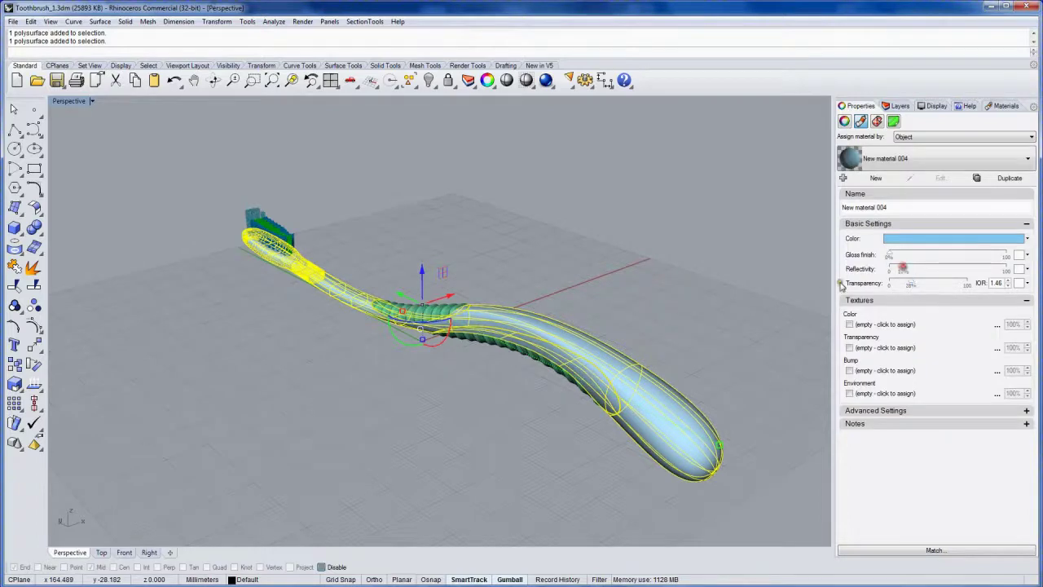
{"action": "left_click", "coordinate": [685, 298]}
Enable the Environments panel and browse the Render Content folder for an environment file.
{"action": "scroll", "coordinate": [623, 342], "scroll_direction": "up", "scroll_amount": 3}
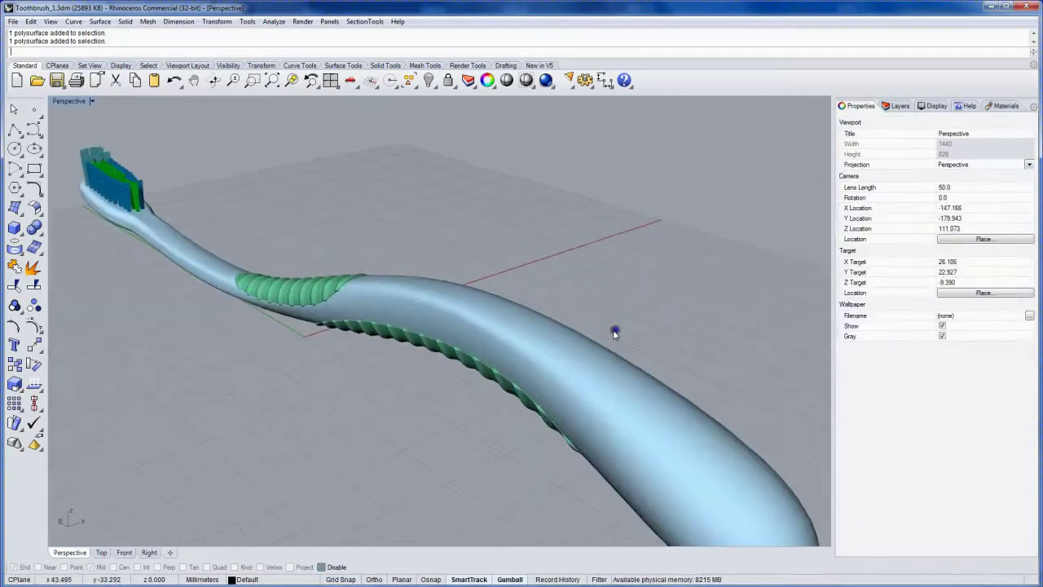
{"action": "scroll", "coordinate": [591, 308], "scroll_direction": "down", "scroll_amount": 1}
{"action": "mouse_move", "coordinate": [586, 314]}
{"action": "right_mouse_down"}
{"action": "mouse_move", "coordinate": [636, 307]}
{"action": "mouse_move", "coordinate": [559, 310]}
{"action": "mouse_move", "coordinate": [583, 314]}
{"action": "right_mouse_up"}
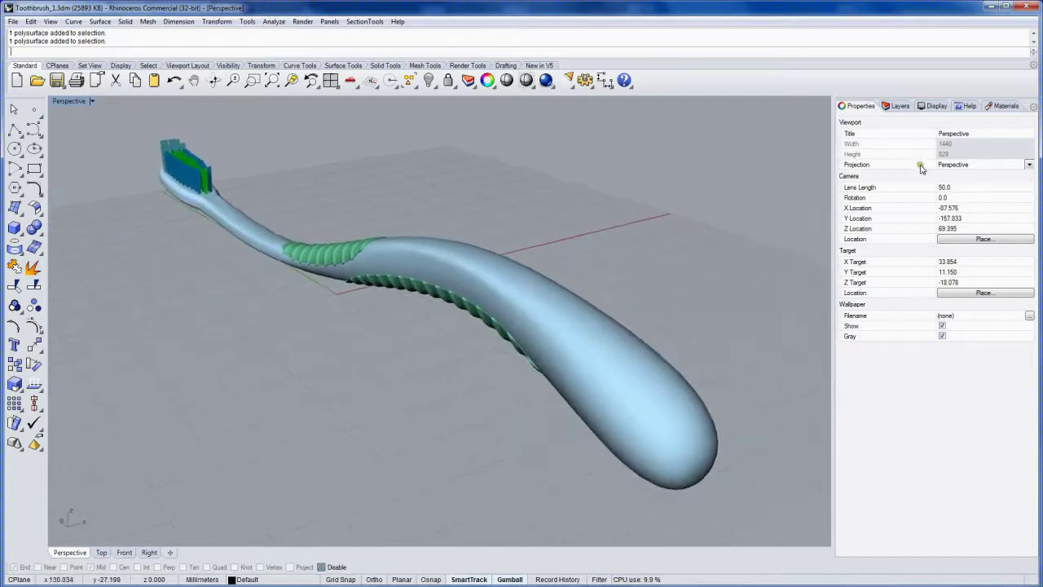
{"action": "left_click", "coordinate": [1007, 108]}
{"action": "right_click", "coordinate": [1002, 107]}
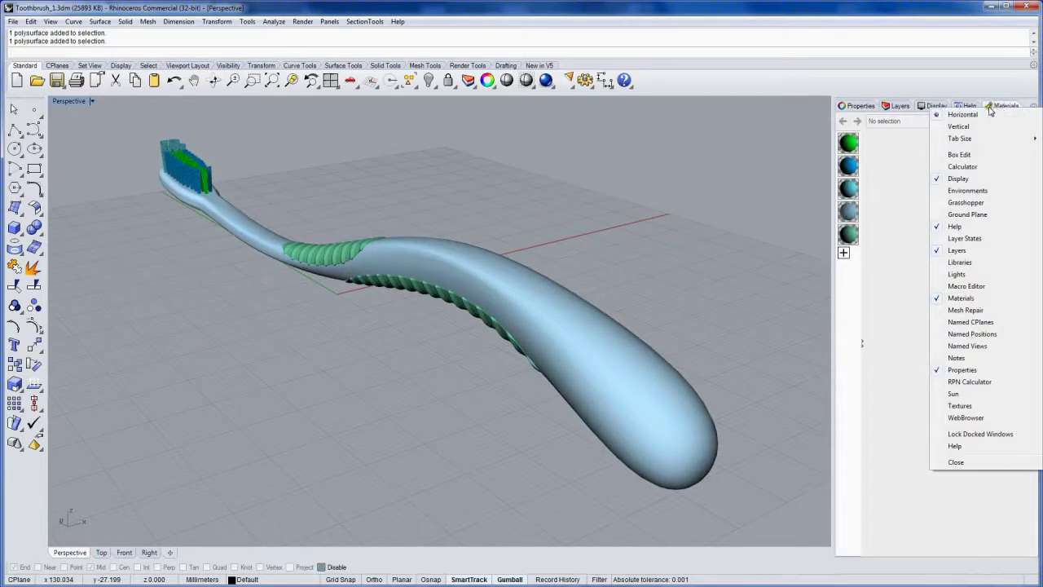
{"action": "left_click", "coordinate": [968, 191]}
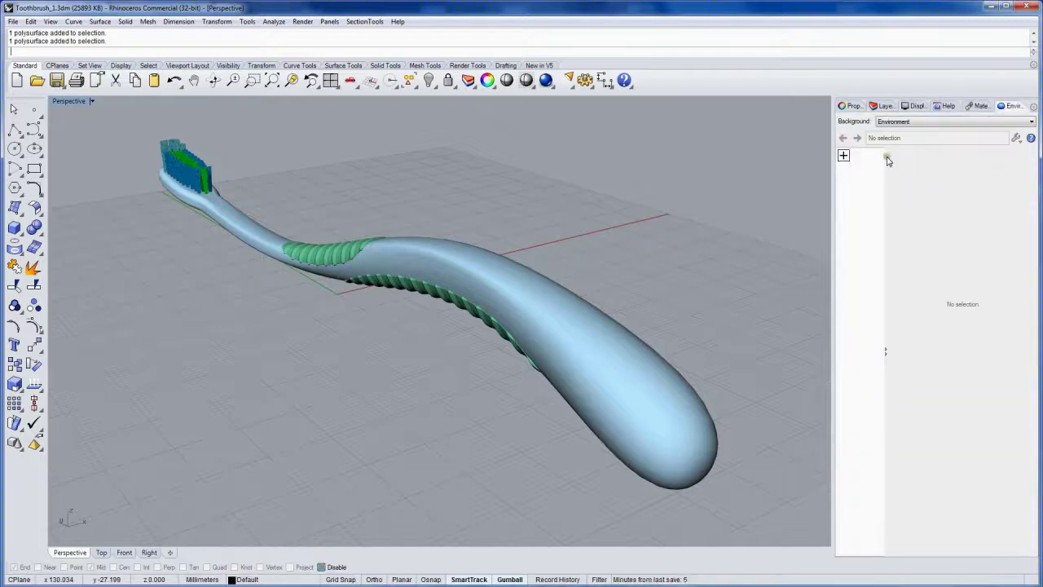
{"action": "left_click", "coordinate": [844, 156]}
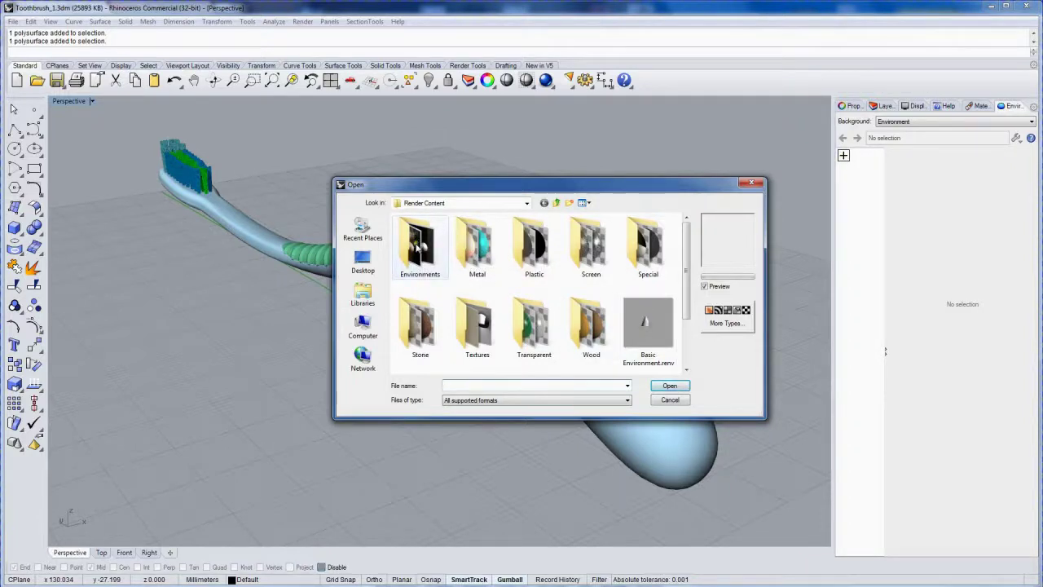
Load Rhino Interior.renv from the Environments folder as the scene environment.
{"action": "double_click", "coordinate": [417, 244]}
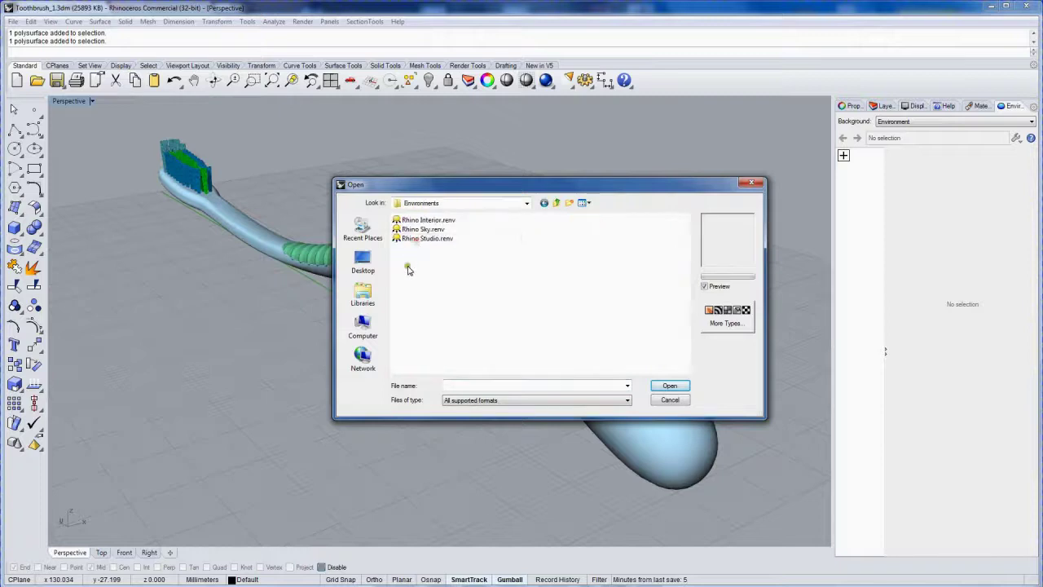
{"action": "double_click", "coordinate": [425, 220]}
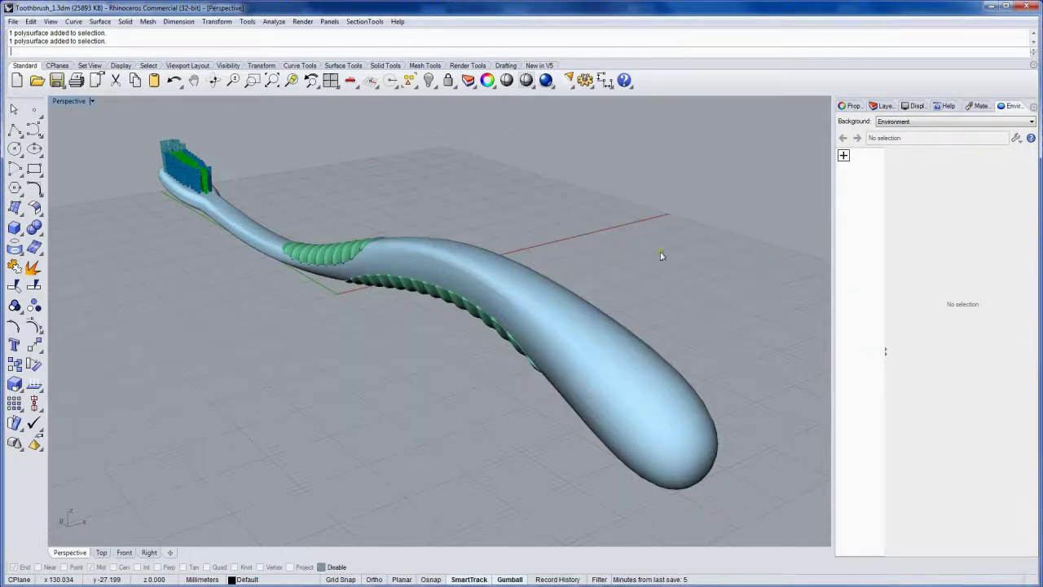